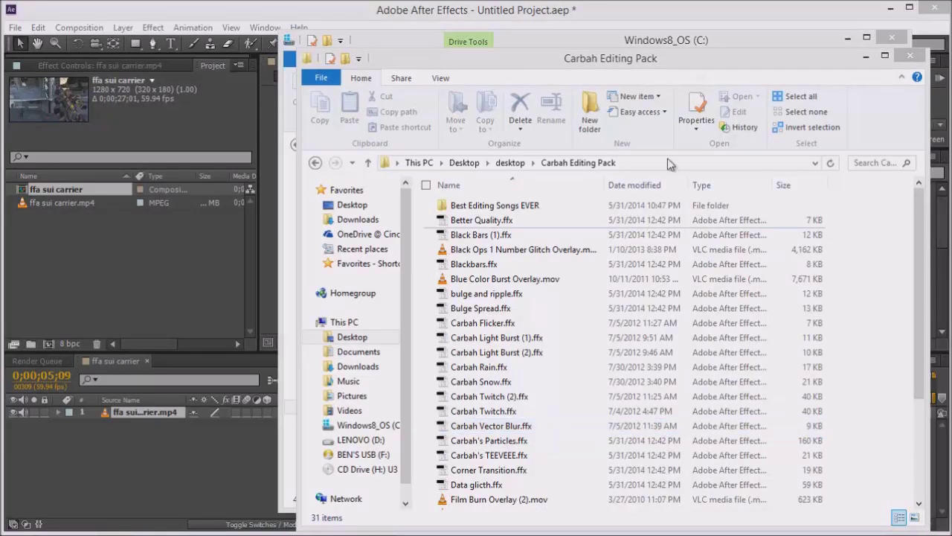
Restore the Carbah Editing Pack window to a smaller size on the left, beside the C: drive window.
drag(668, 58, 492, 46)
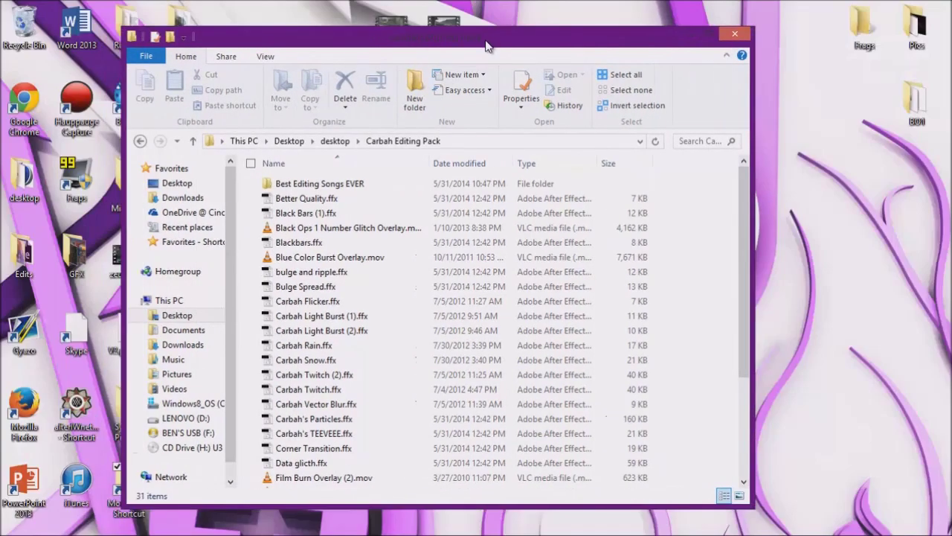
drag(493, 46, 524, 63)
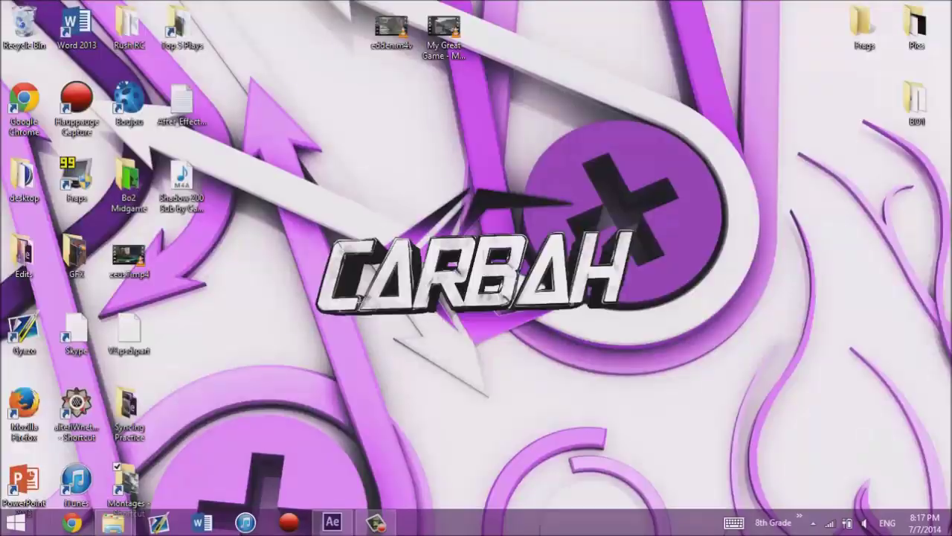
mouse_move(104, 525)
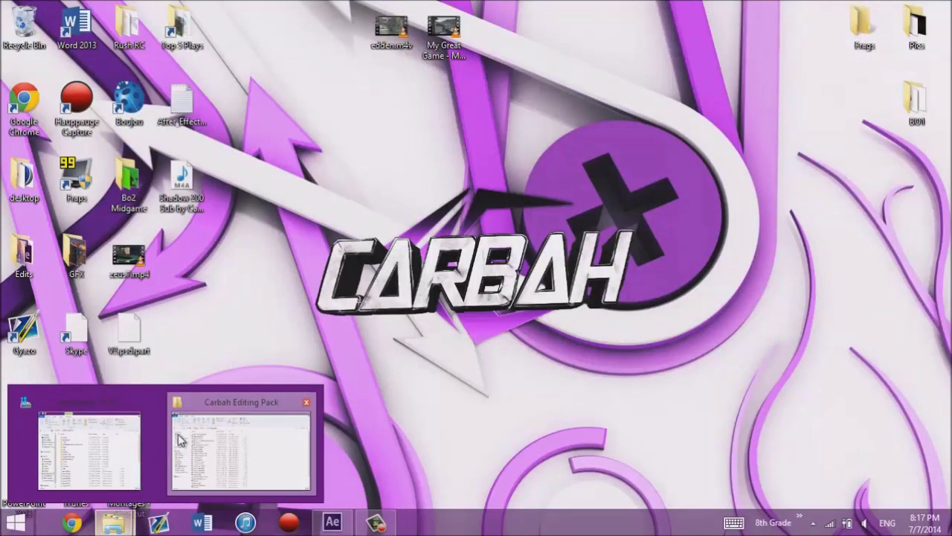
click(242, 444)
drag(564, 6, 394, 74)
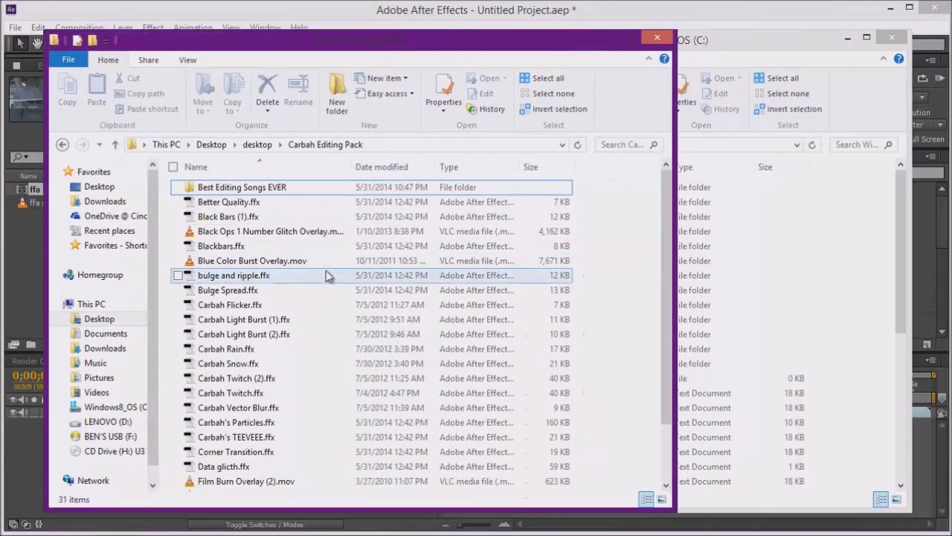
scroll(312, 285, down, 3)
Select every item in the Carbah Editing Pack folder with Ctrl+A.
scroll(313, 285, up, 4)
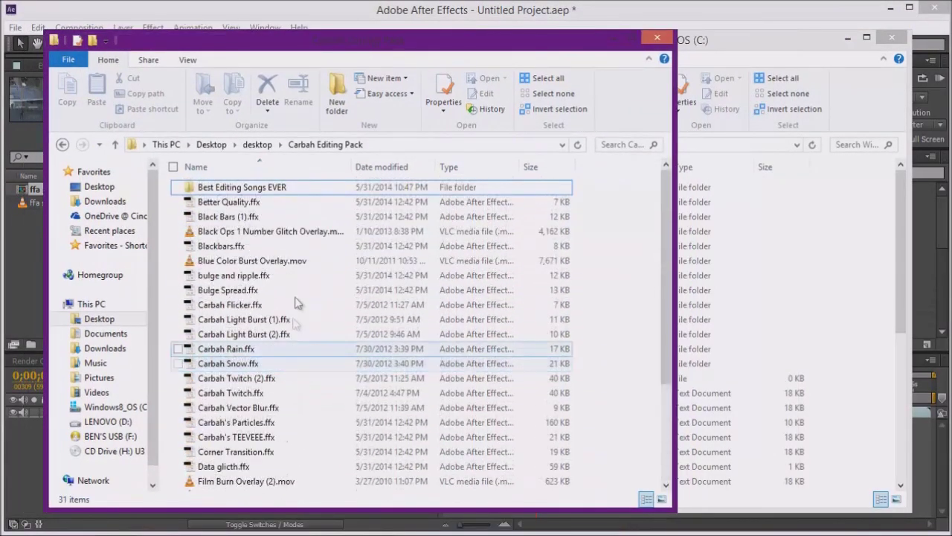
scroll(357, 387, down, 3)
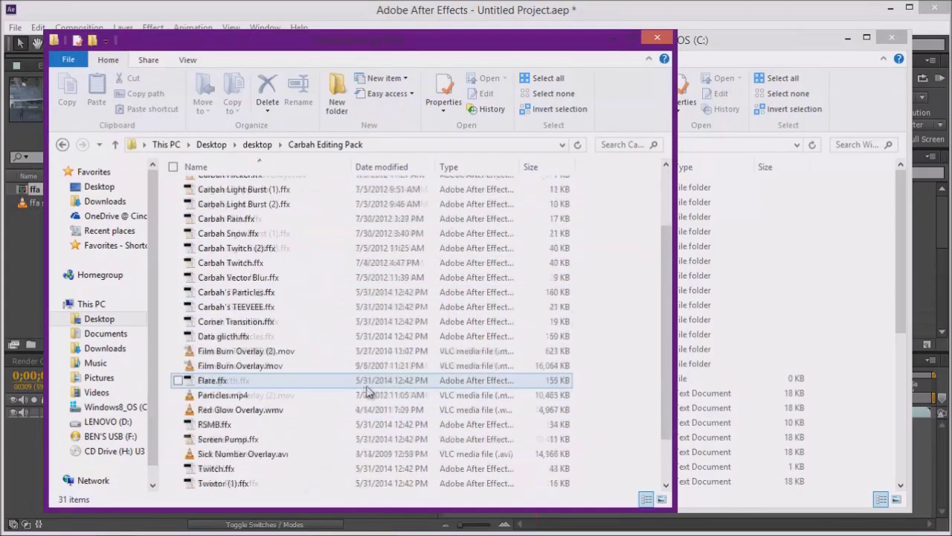
mouse_move(620, 483)
mouse_down()
mouse_move(312, 179)
mouse_move(320, 148)
mouse_move(612, 126)
mouse_move(298, 100)
mouse_move(655, 141)
mouse_move(604, 198)
mouse_move(175, 491)
mouse_move(612, 462)
mouse_move(606, 479)
mouse_move(175, 453)
mouse_move(185, 112)
mouse_move(697, 387)
mouse_move(618, 484)
mouse_up()
scroll(268, 275, down, 1)
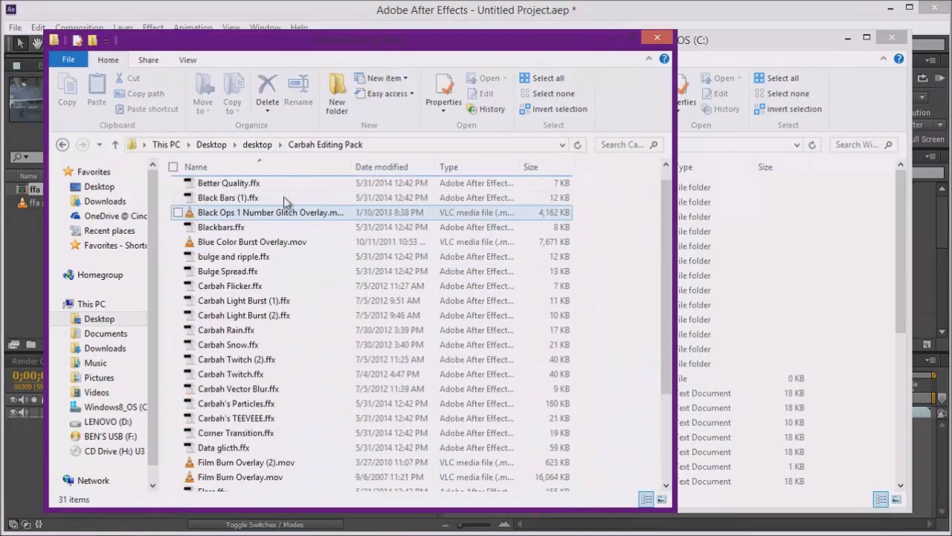
scroll(212, 305, up, 1)
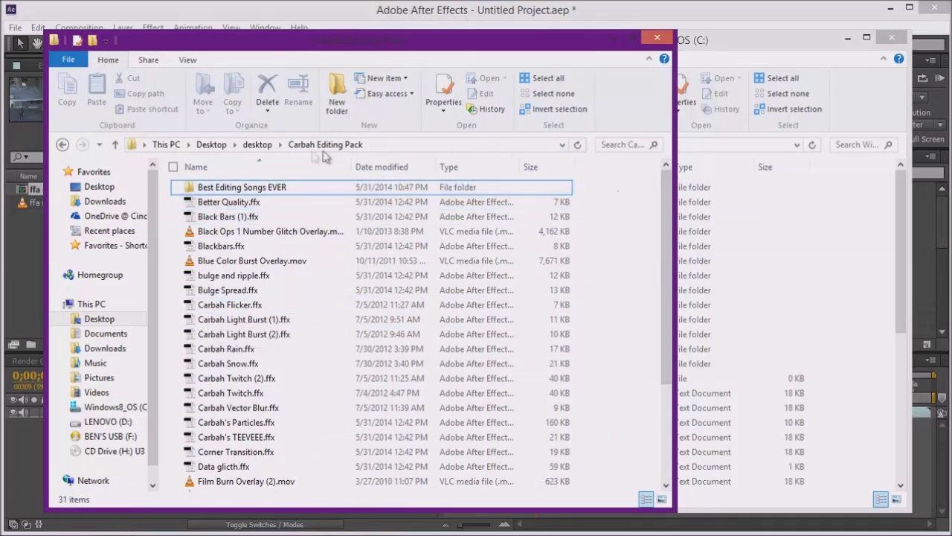
click(273, 193)
key(ctrl+a)
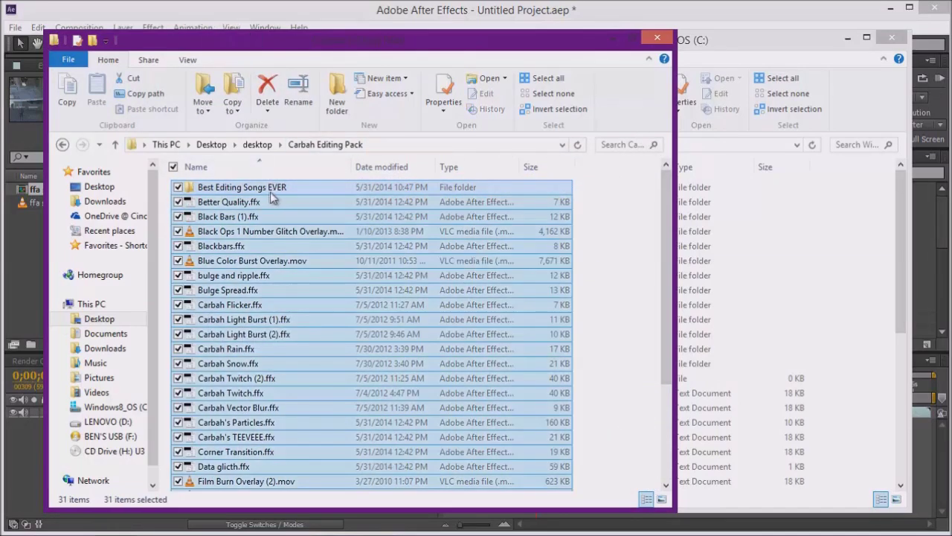
Deselect the Best Editing Songs EVER folder and the eight video overlays, leaving the 22 .ffx presets.
ctrl+click(249, 187)
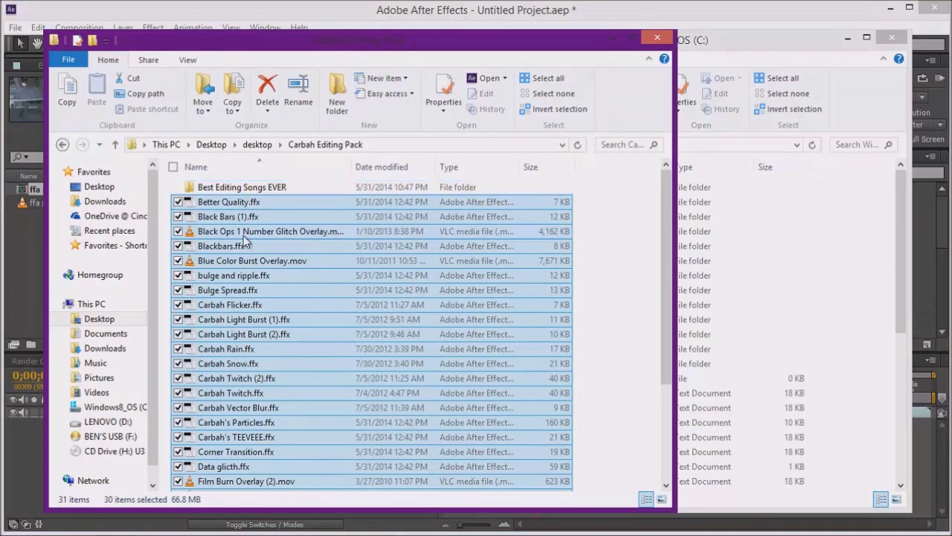
ctrl+click(244, 232)
ctrl+click(242, 260)
scroll(233, 363, down, 3)
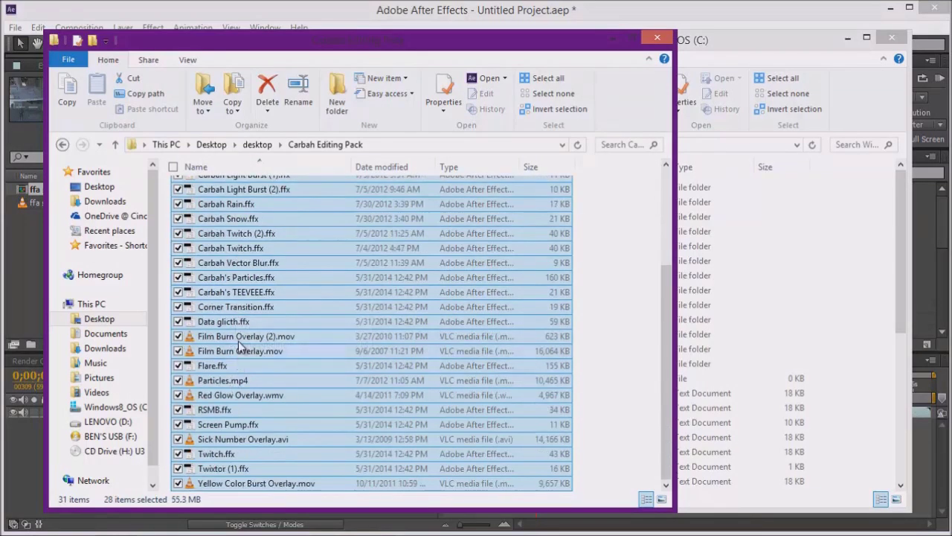
ctrl+click(240, 336)
ctrl+click(238, 350)
ctrl+click(231, 384)
ctrl+click(232, 395)
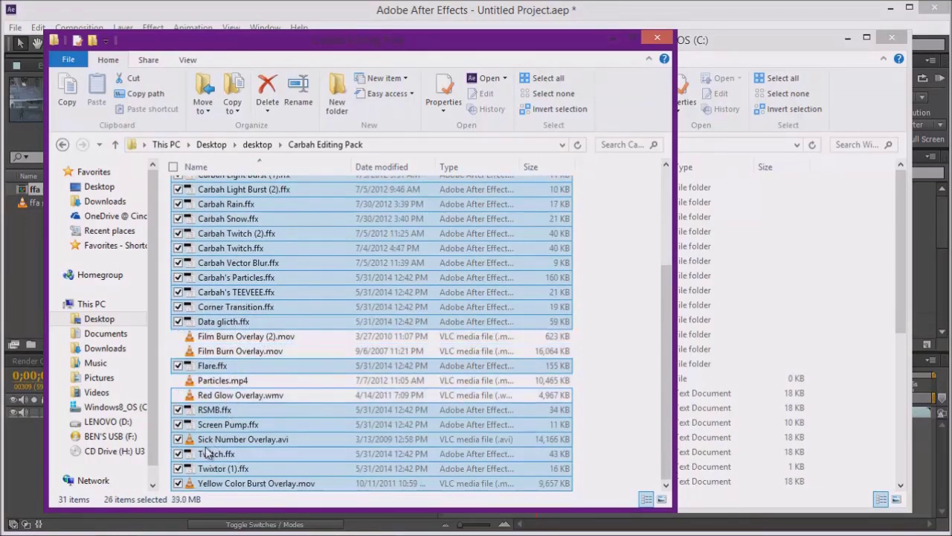
ctrl+click(217, 439)
ctrl+click(229, 488)
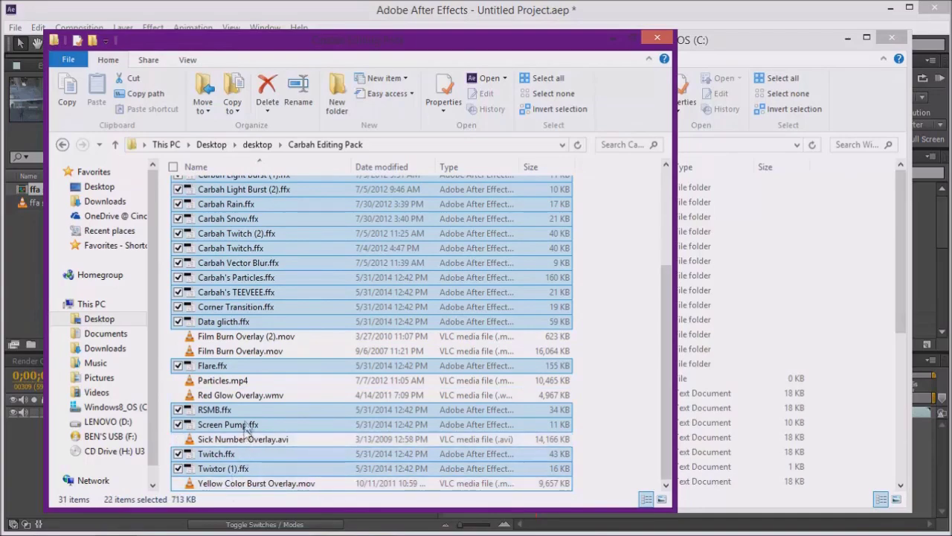
scroll(246, 431, up, 4)
In the C: window, open Program Files > Adobe > Adobe After Effects CC > Support Files > Presets.
click(839, 296)
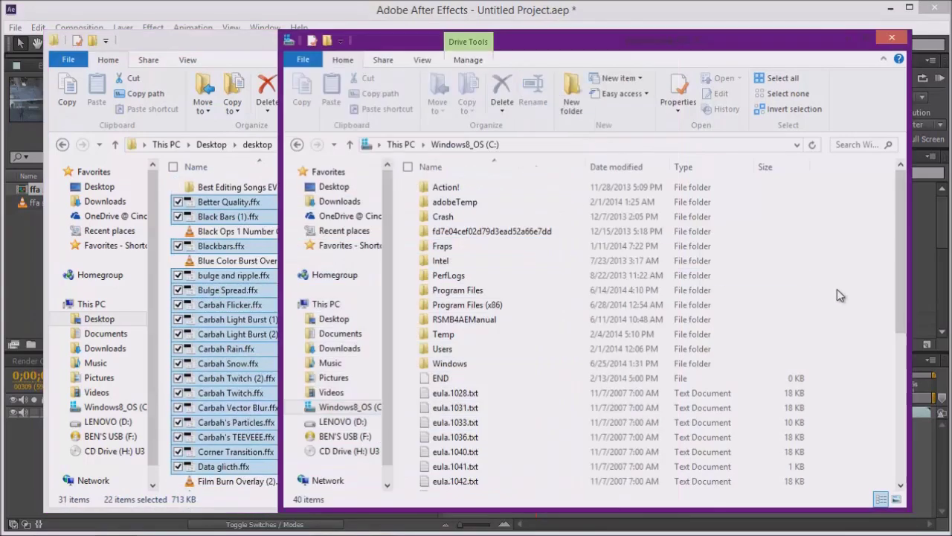
mouse_move(518, 523)
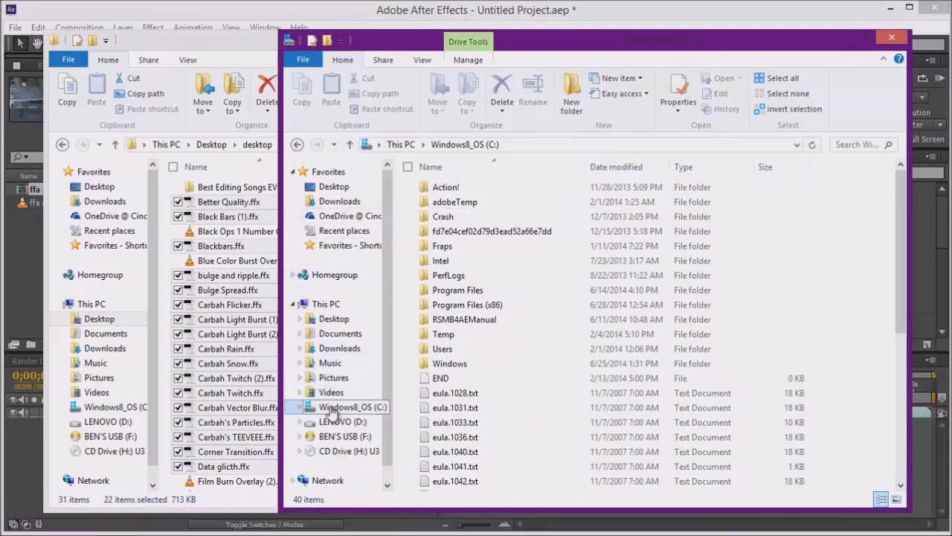
double_click(476, 291)
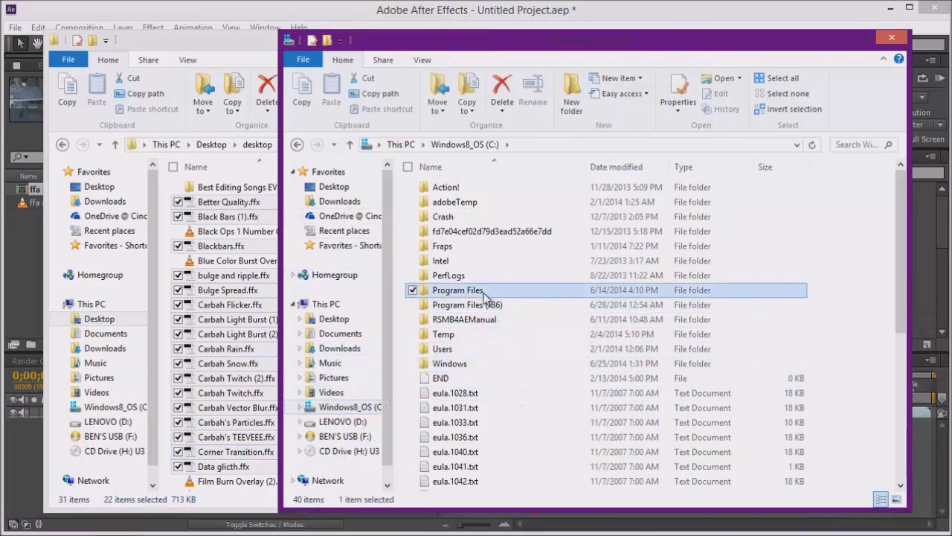
double_click(466, 186)
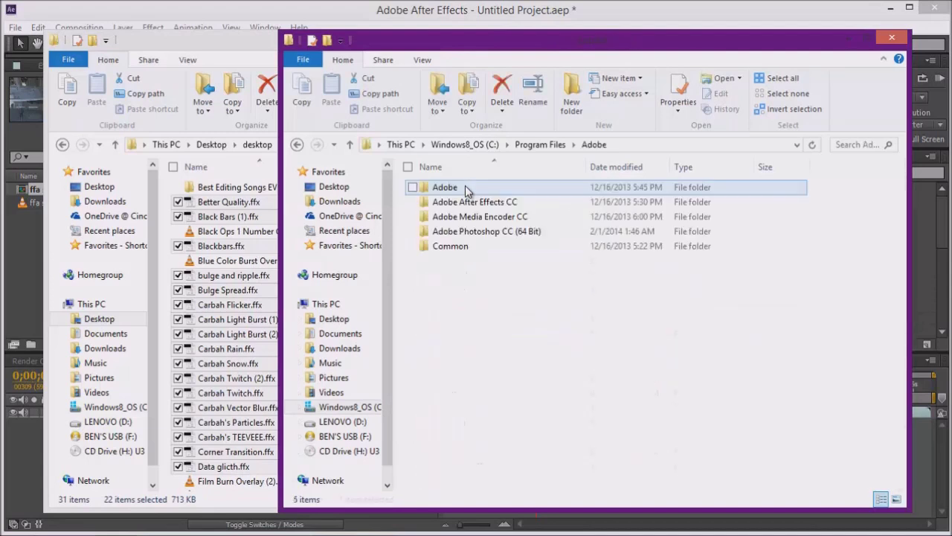
double_click(461, 204)
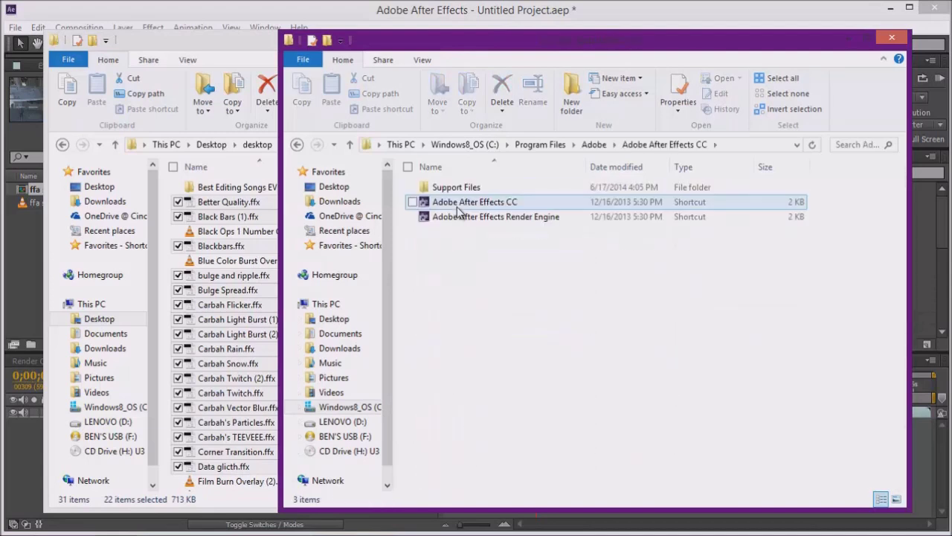
double_click(457, 192)
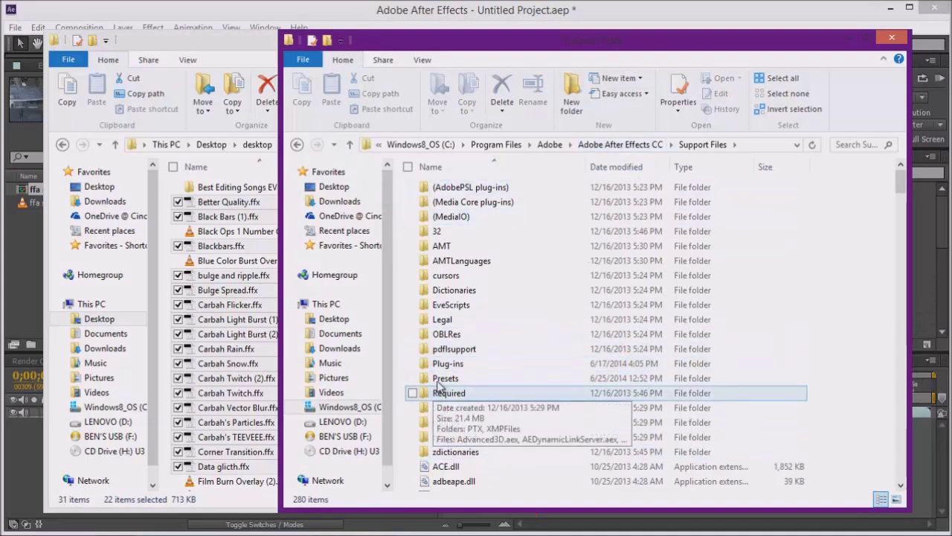
click(440, 383)
double_click(439, 382)
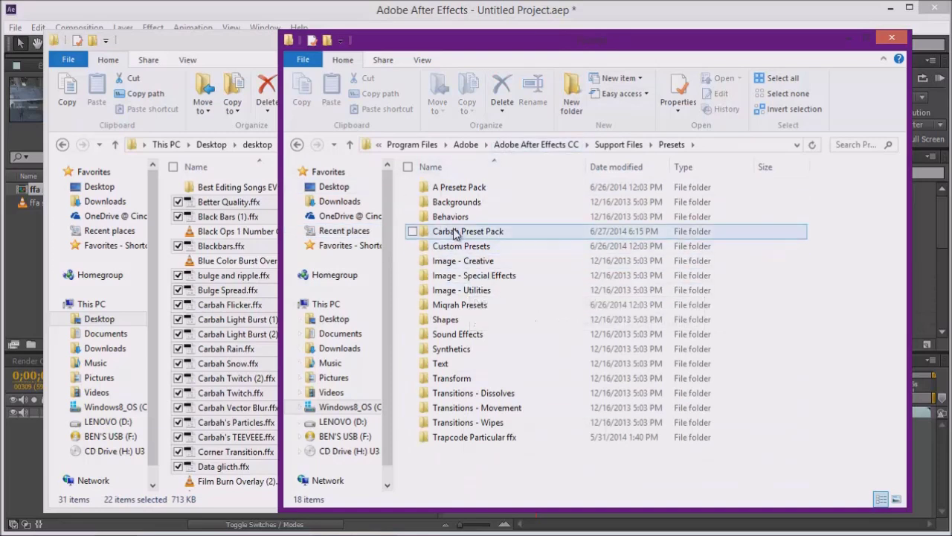
Peek into Custom Presets, go back to Presets, and start creating a new folder there.
click(455, 231)
click(451, 189)
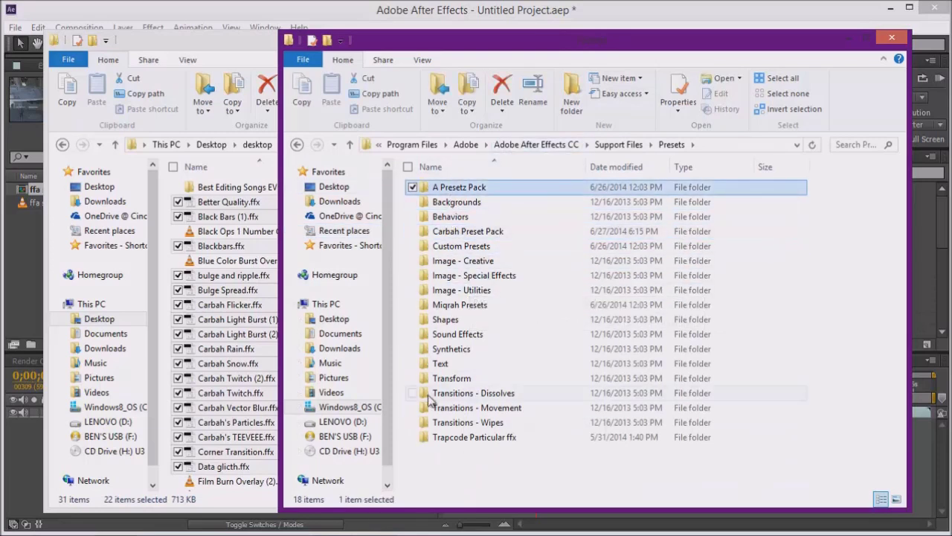
double_click(462, 247)
scroll(446, 313, down, 4)
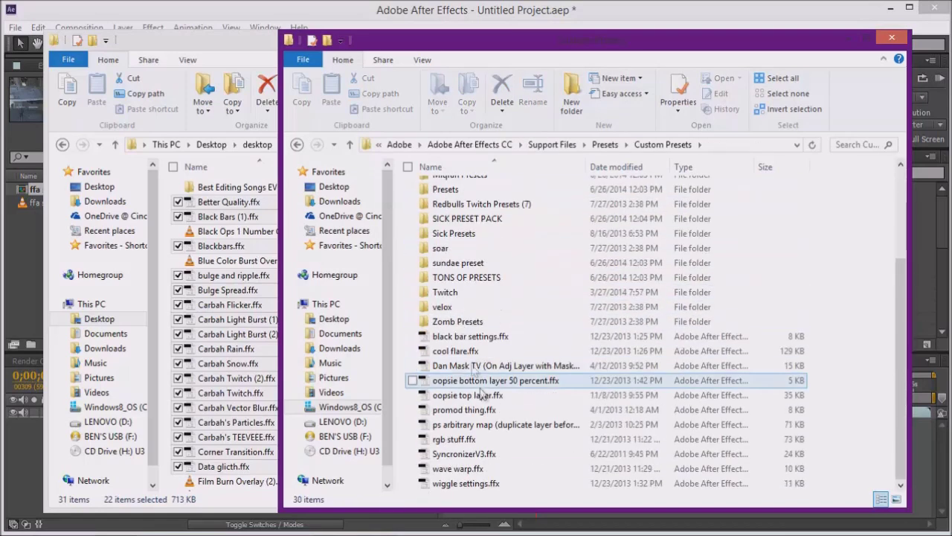
click(297, 144)
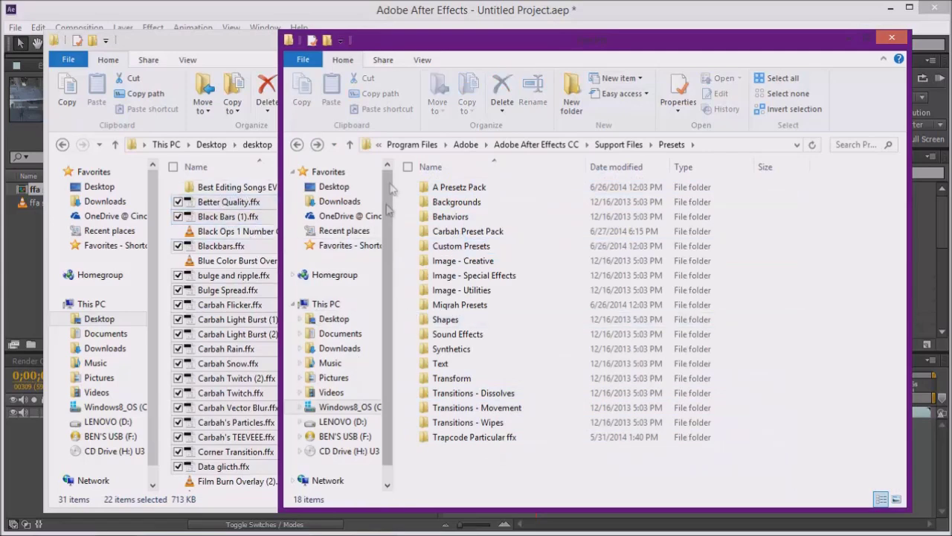
key(ctrl+v)
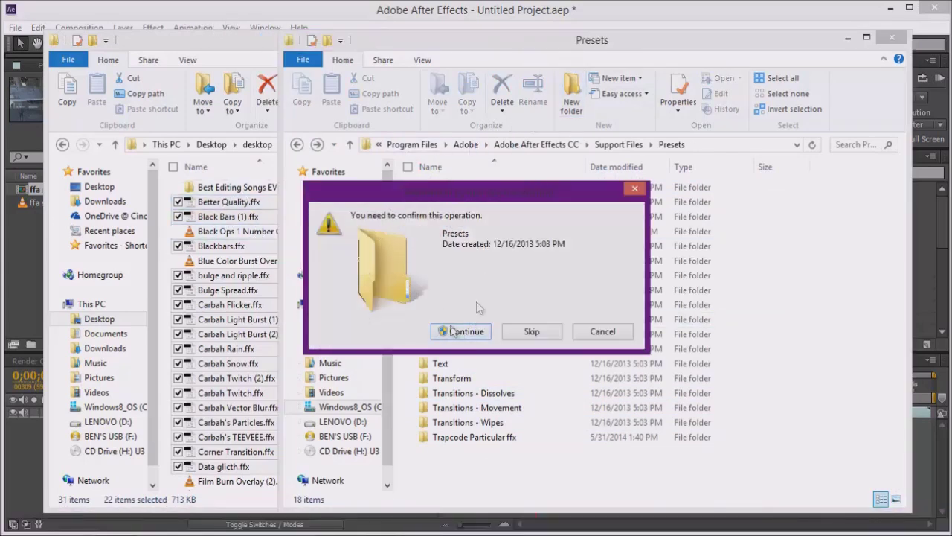
Approve the admin permission prompt and name the new folder 'Preset Pack'.
click(452, 331)
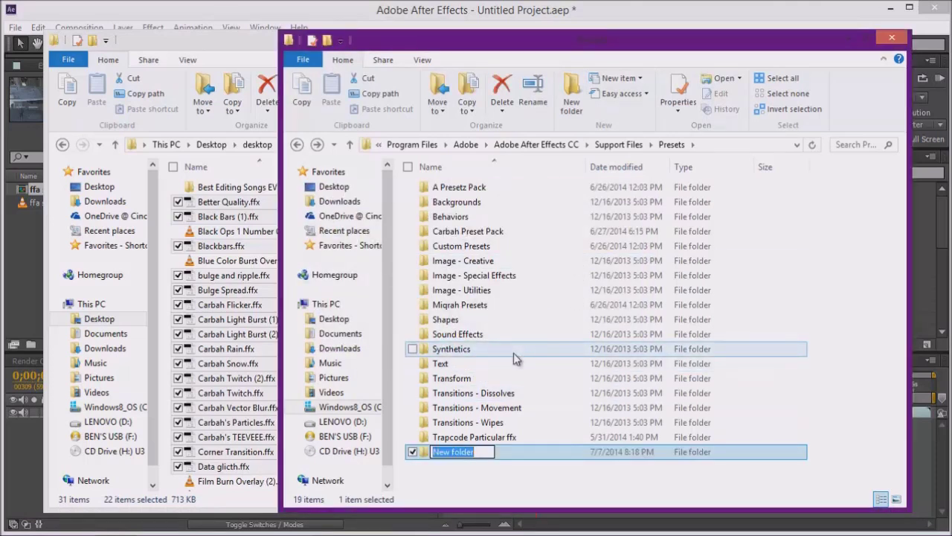
text(Preset Pack)
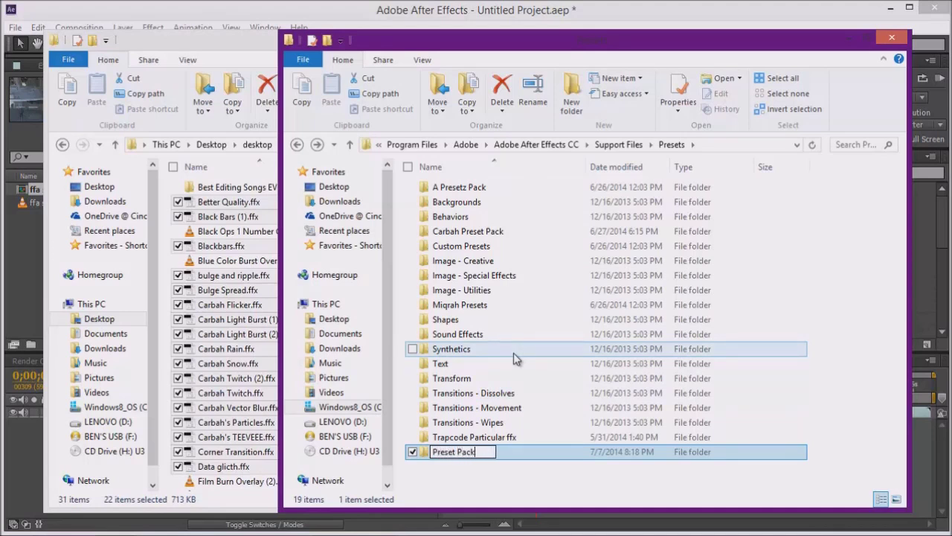
key(Return)
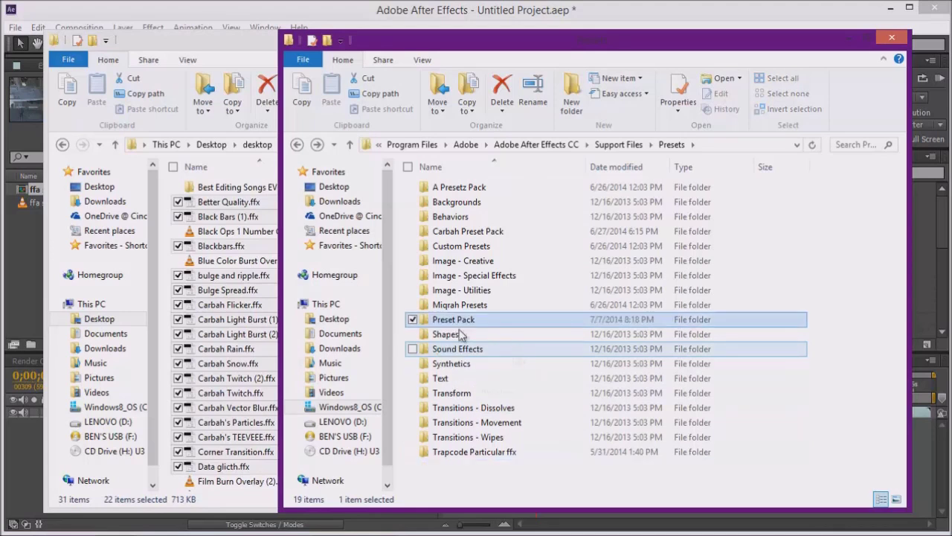
Move the 22 .ffx presets into Preset Pack and back out, then close both Explorer windows.
double_click(523, 328)
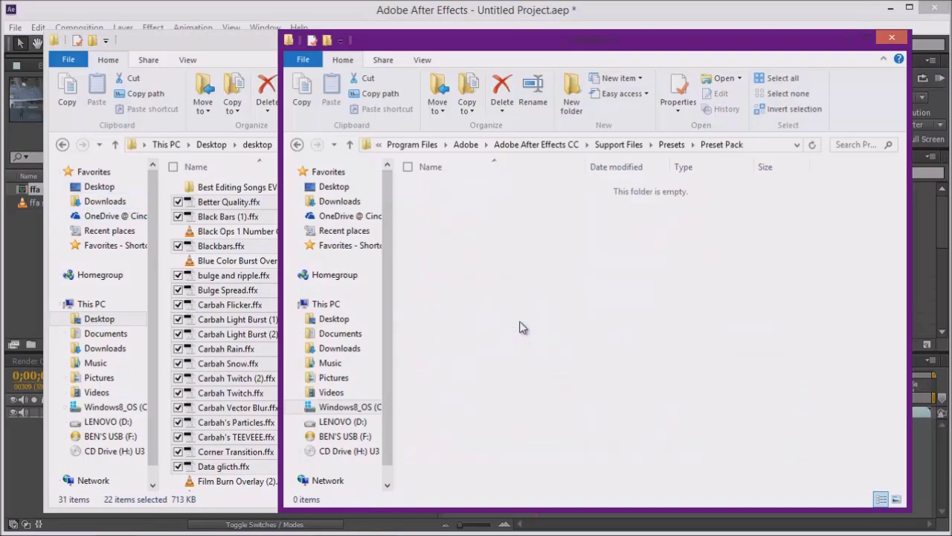
drag(237, 378, 796, 344)
click(431, 205)
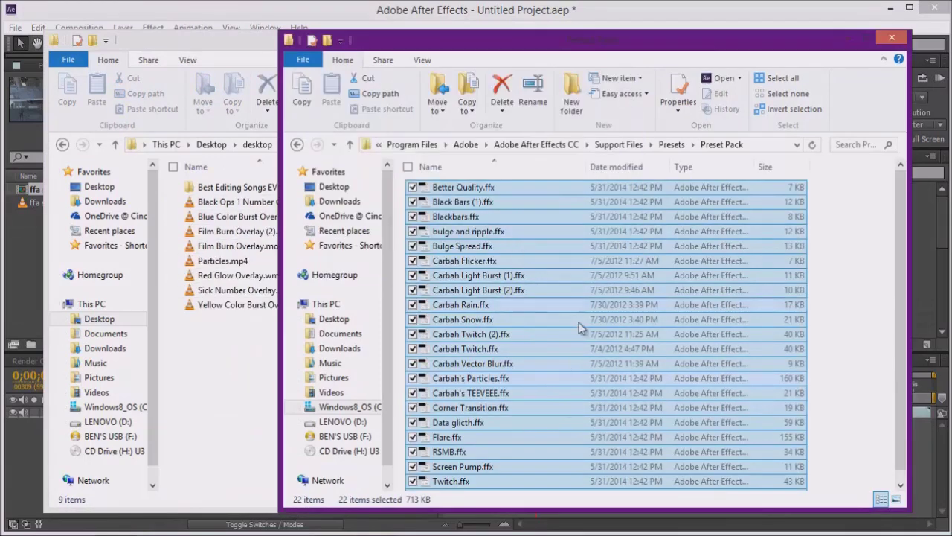
drag(580, 327, 238, 349)
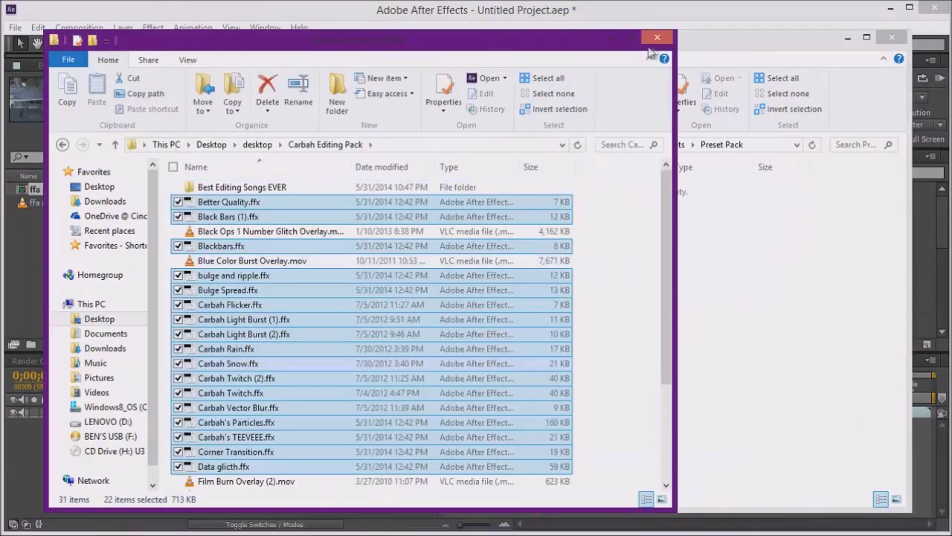
click(651, 42)
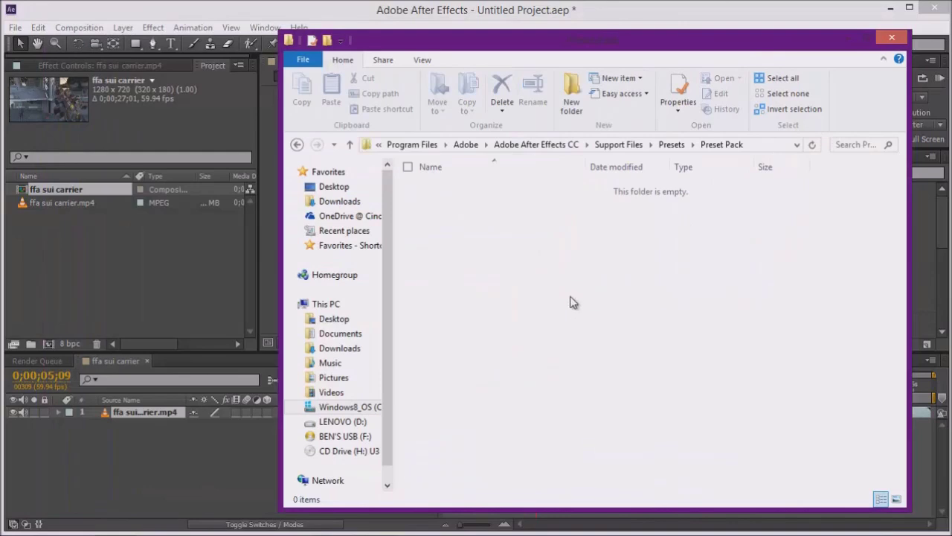
click(892, 38)
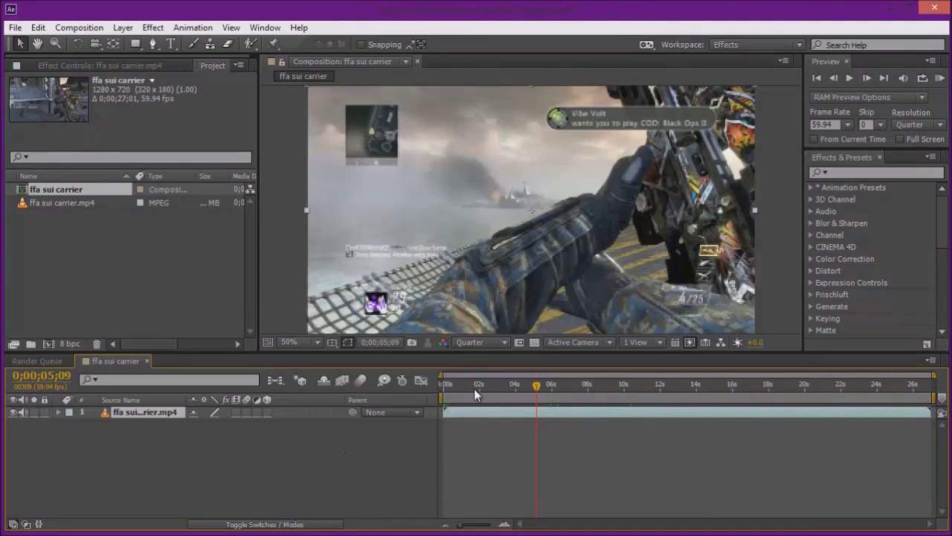
Scrub to about 5 seconds, then step back frame by frame to the muzzle flash at 0;00;05;19.
drag(490, 392, 537, 387)
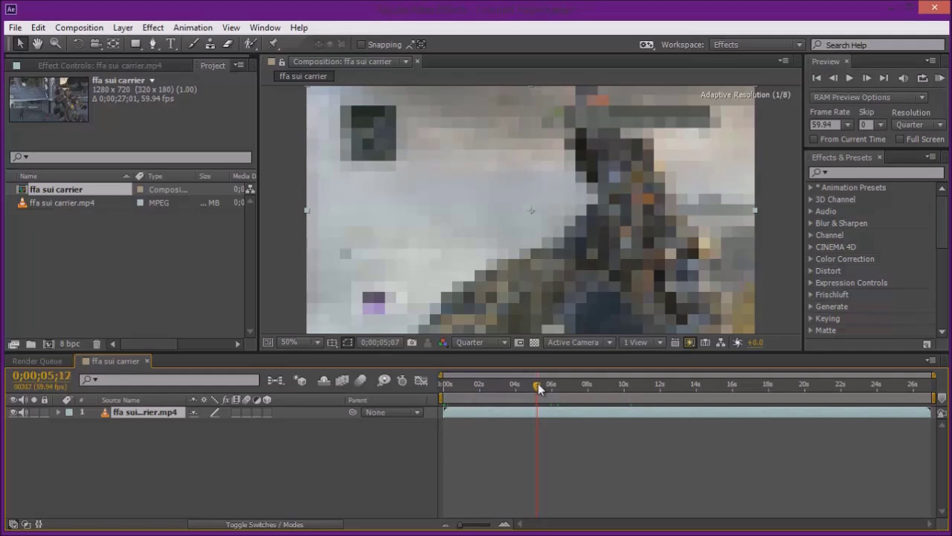
drag(540, 388, 539, 387)
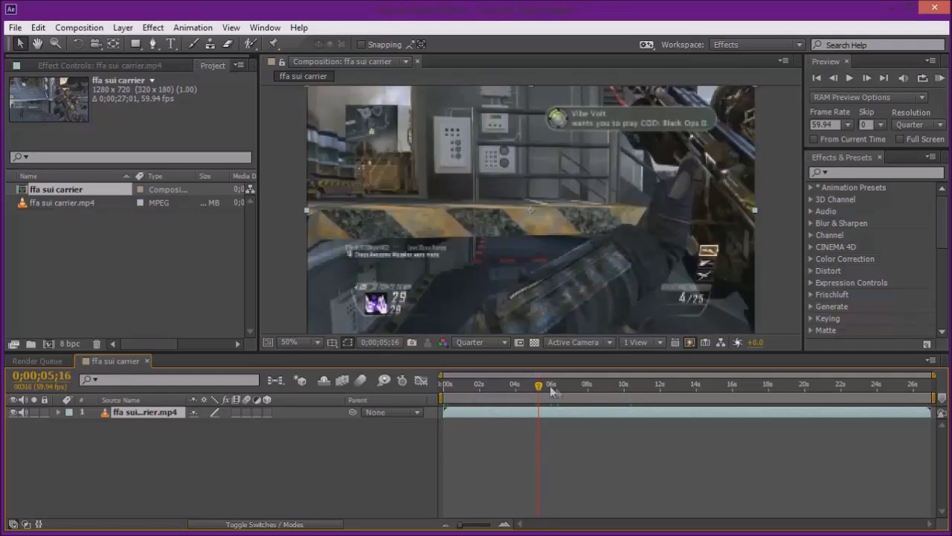
drag(547, 394, 545, 393)
click(831, 80)
click(832, 80)
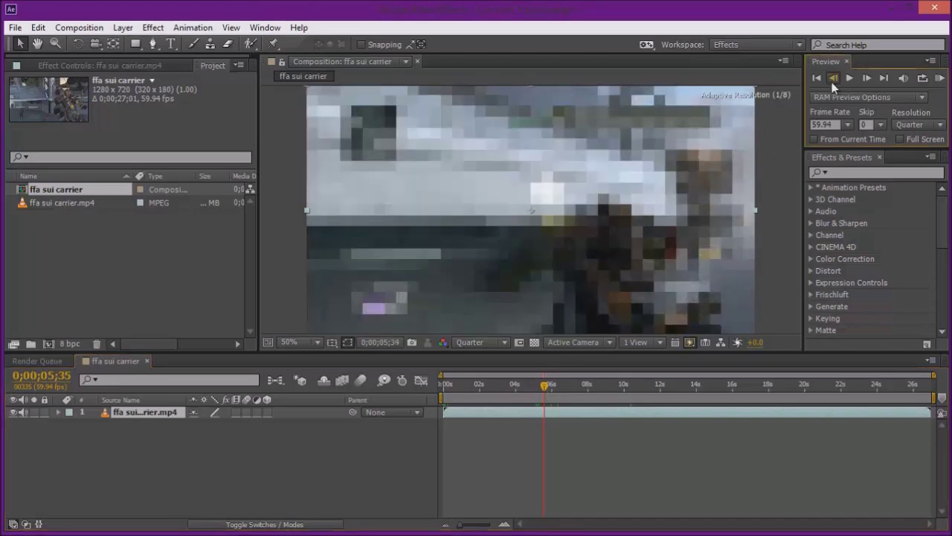
click(832, 82)
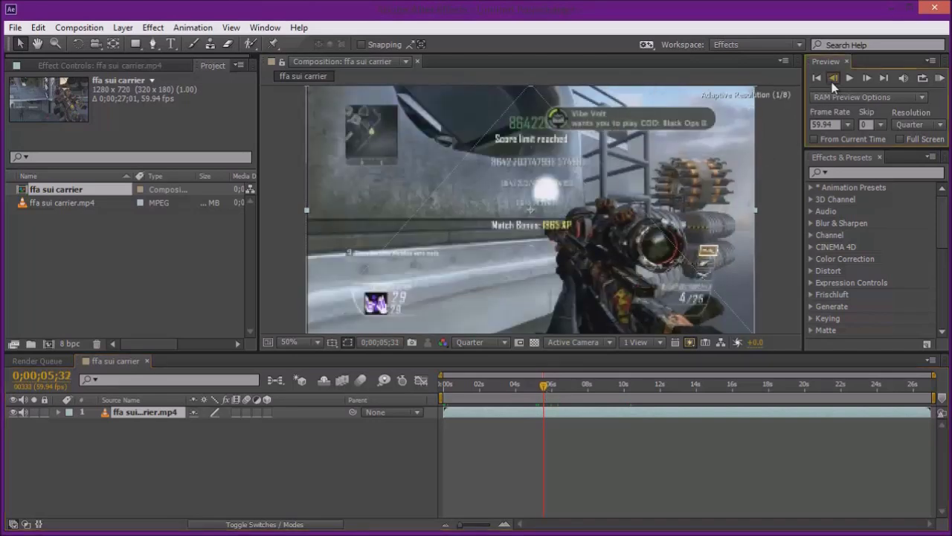
click(832, 82)
click(831, 82)
click(832, 82)
click(831, 82)
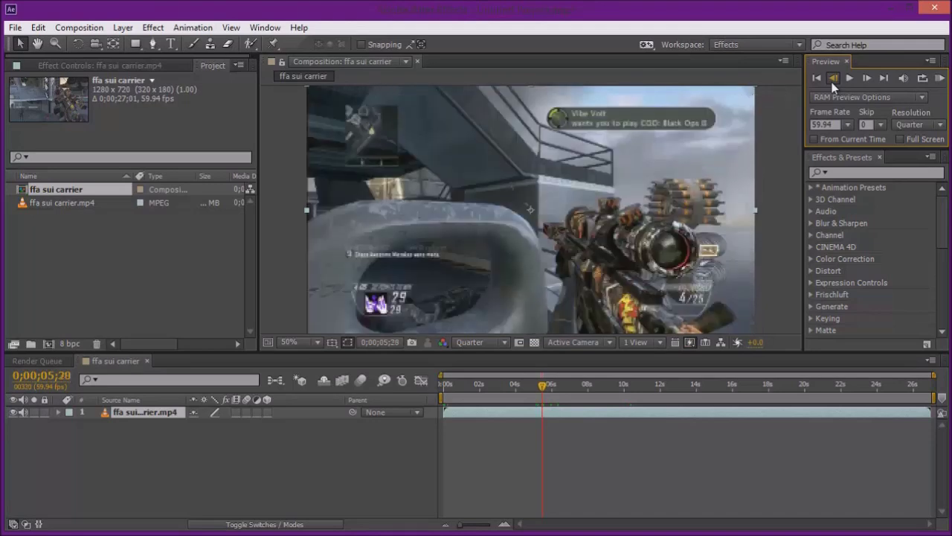
click(832, 81)
click(832, 82)
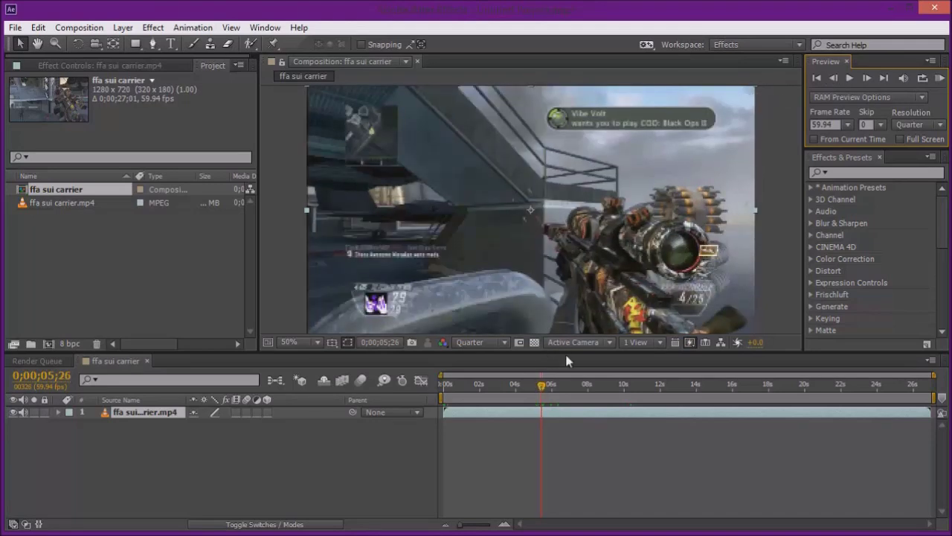
mouse_move(537, 394)
mouse_down()
mouse_move(527, 392)
mouse_move(545, 397)
mouse_up()
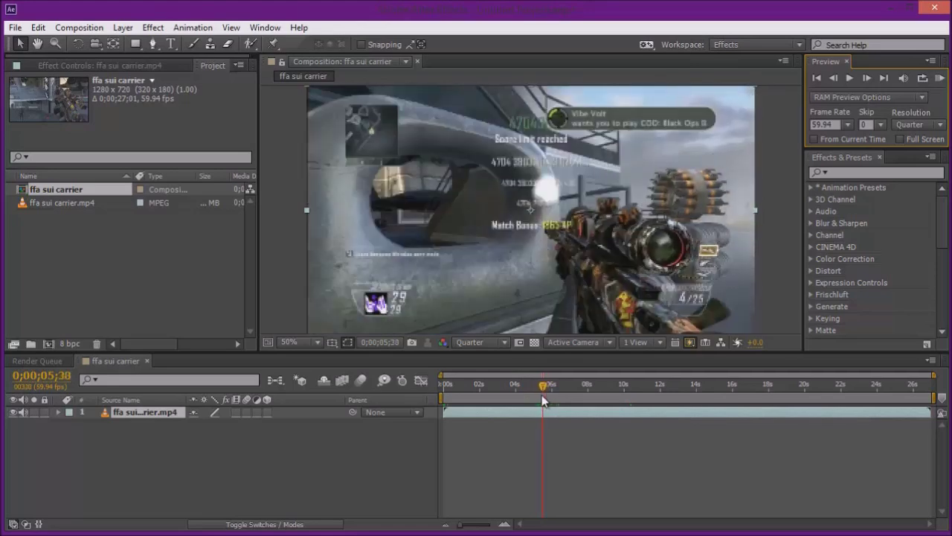
click(831, 79)
click(831, 79)
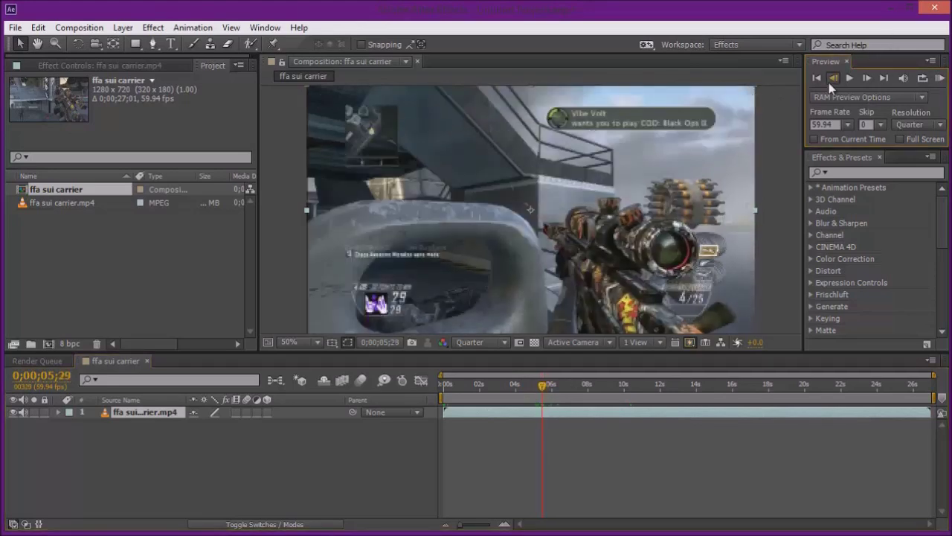
click(831, 79)
click(831, 79)
click(831, 79)
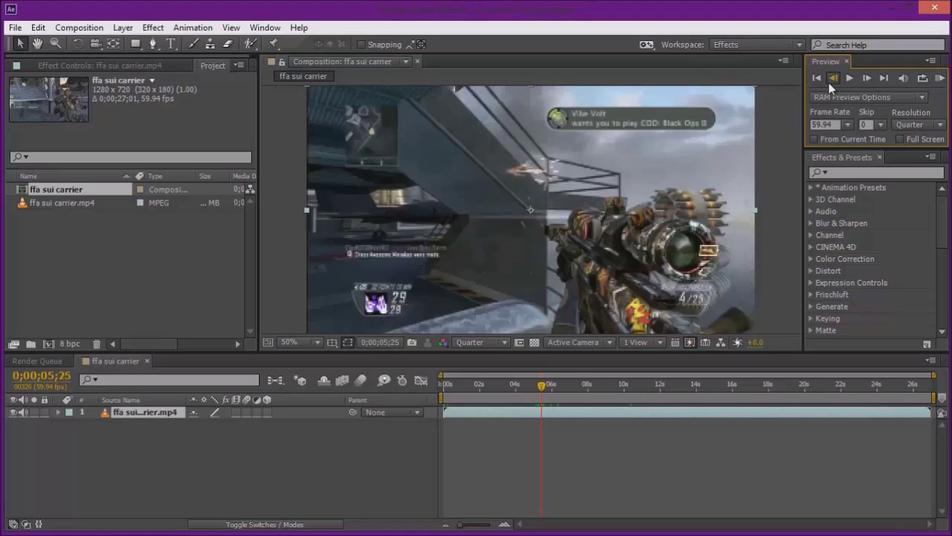
click(831, 78)
click(831, 79)
click(831, 79)
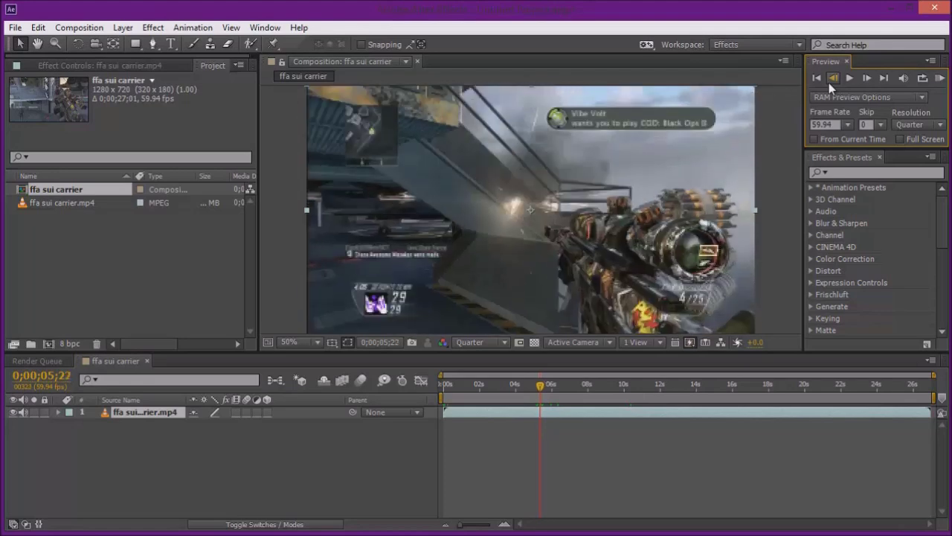
click(831, 79)
click(830, 80)
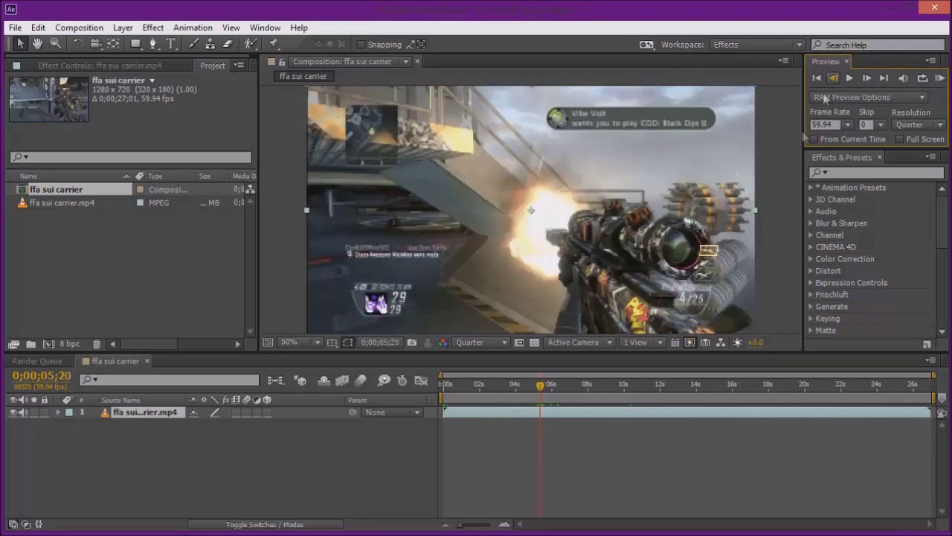
click(837, 80)
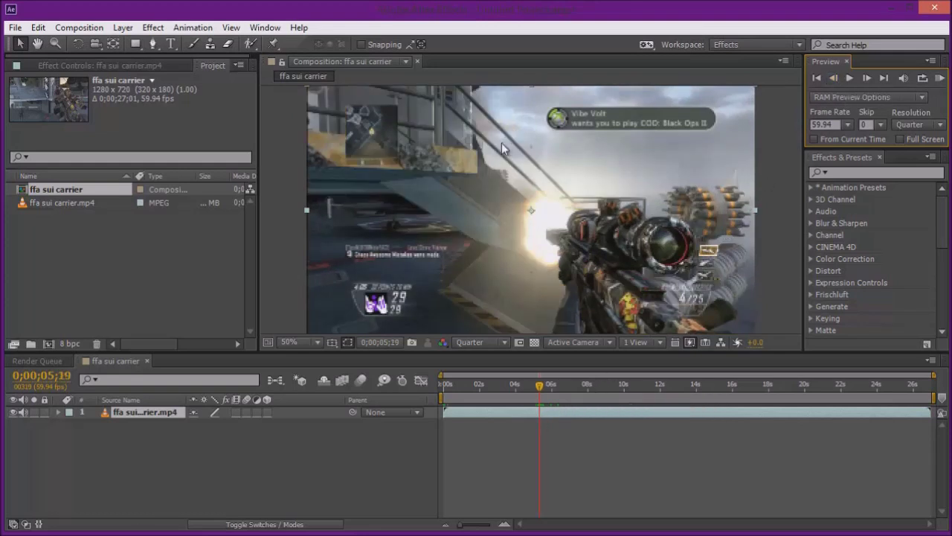
Add a new adjustment layer with Ctrl+Alt+Y and return the playhead to 0;00;05;19.
key(ctrl+alt+y)
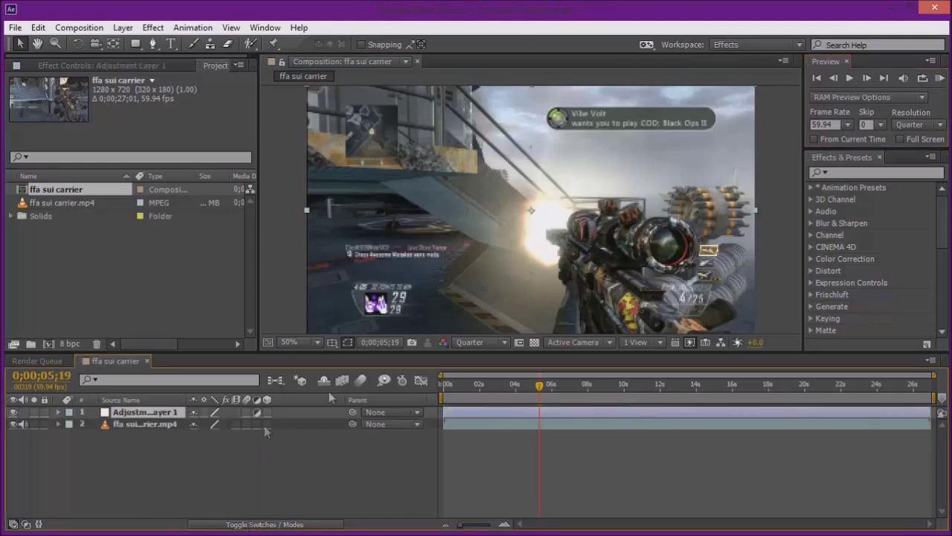
drag(563, 414, 491, 414)
drag(541, 387, 555, 396)
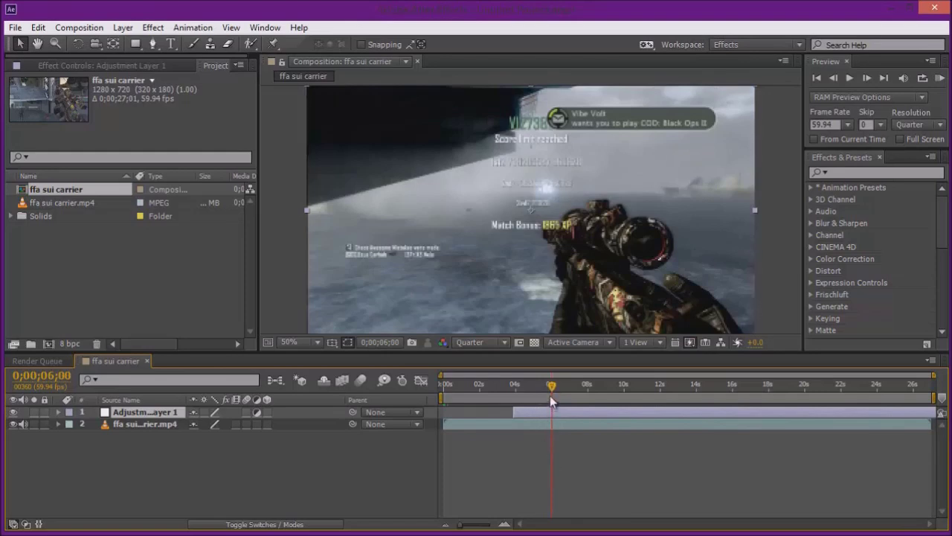
drag(550, 395, 548, 391)
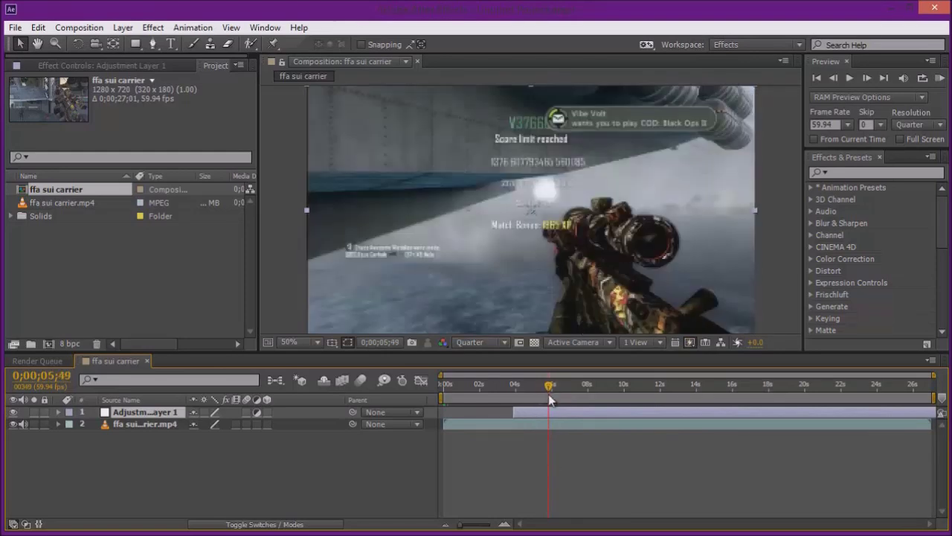
drag(536, 387, 540, 390)
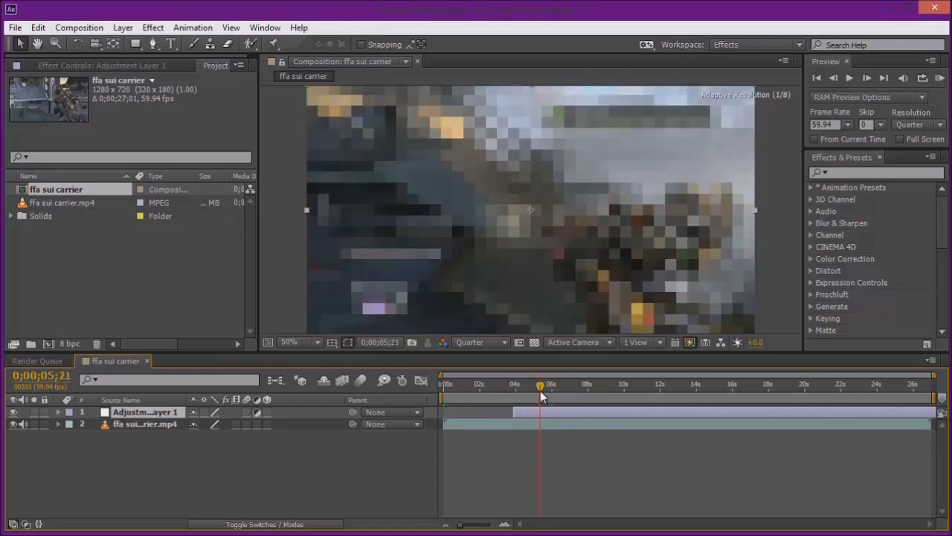
click(833, 81)
click(834, 81)
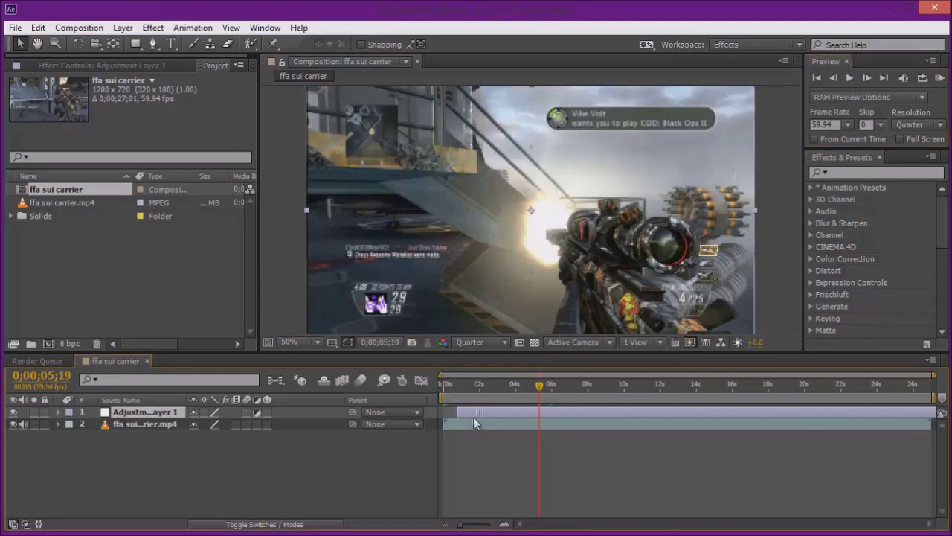
Slide the adjustment layer later, trim its end shorter, and snap its start to the playhead.
drag(473, 413, 607, 411)
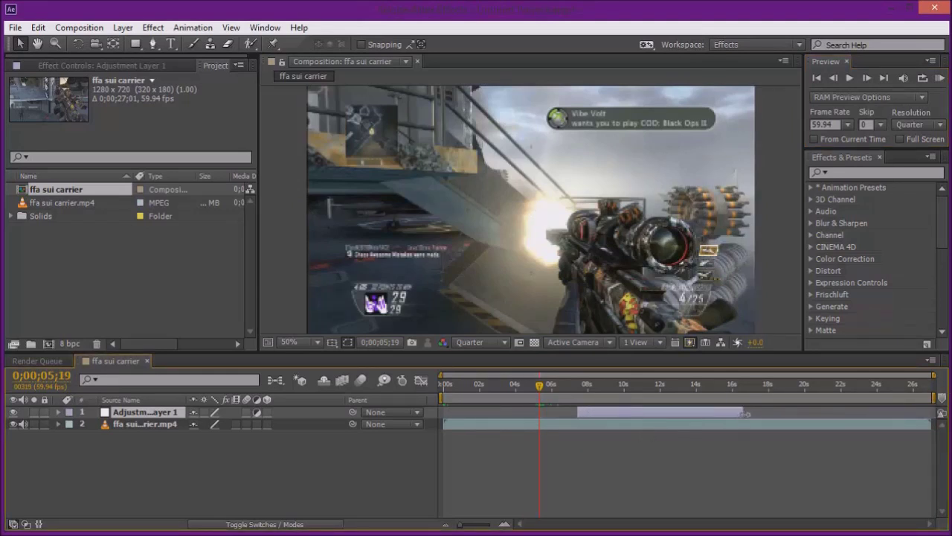
drag(732, 411, 662, 413)
right_click(631, 424)
click(626, 411)
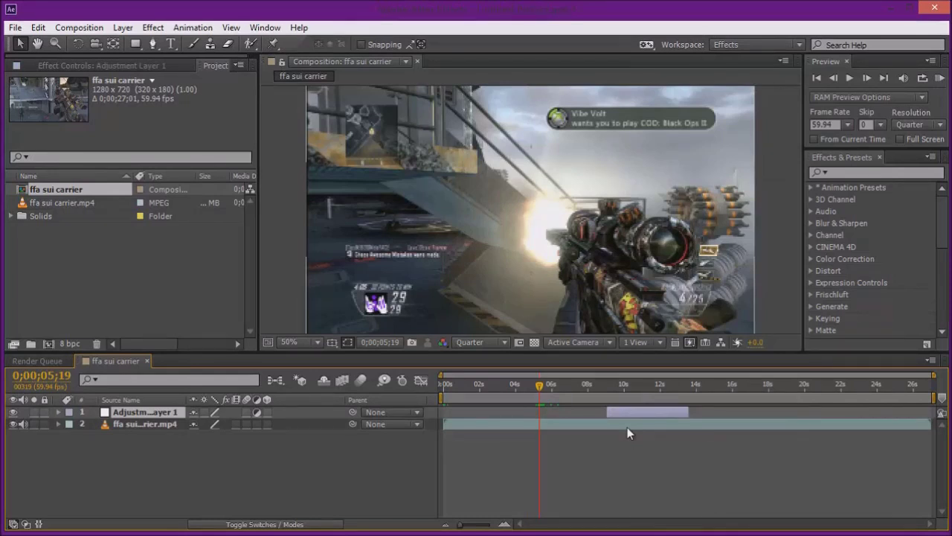
key(bracketleft)
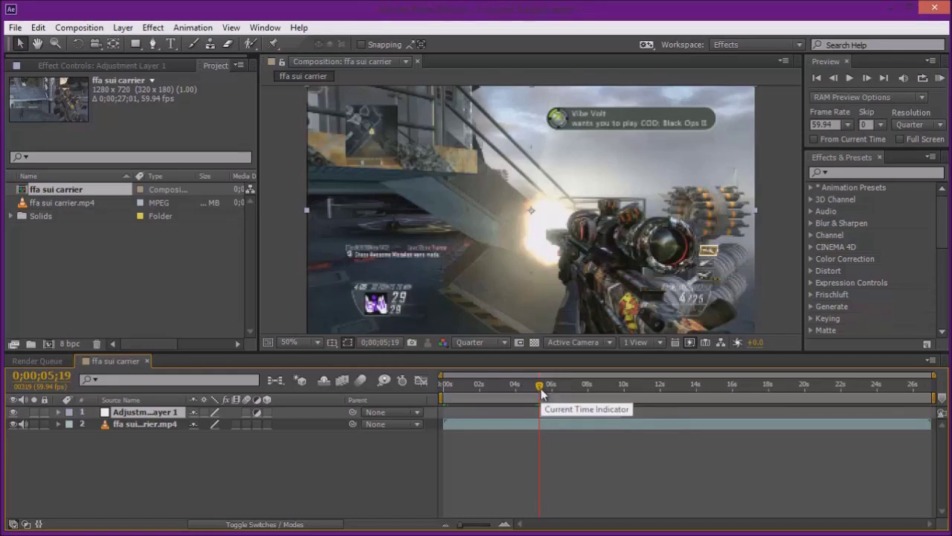
Trim Adjustment Layer 1's in point at 0;00;05;19, shorten its end, and step back to 05;19.
key(alt+bracketleft)
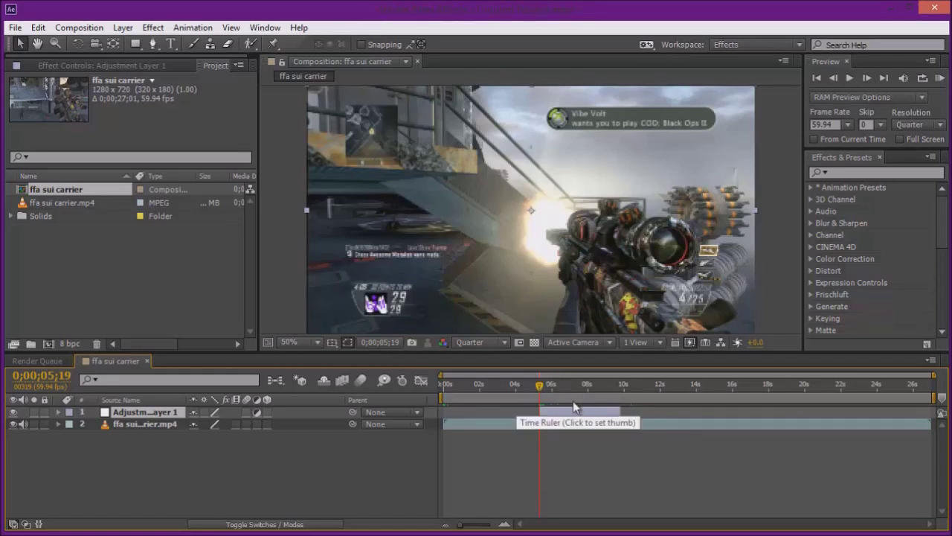
drag(619, 413, 587, 414)
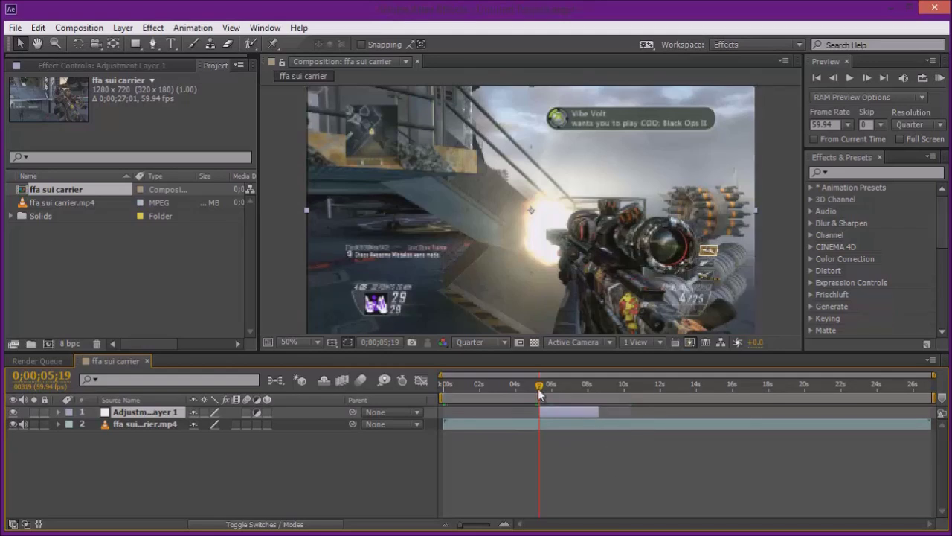
mouse_move(539, 389)
mouse_down()
mouse_move(588, 412)
mouse_move(575, 413)
mouse_move(563, 388)
mouse_move(539, 386)
mouse_up()
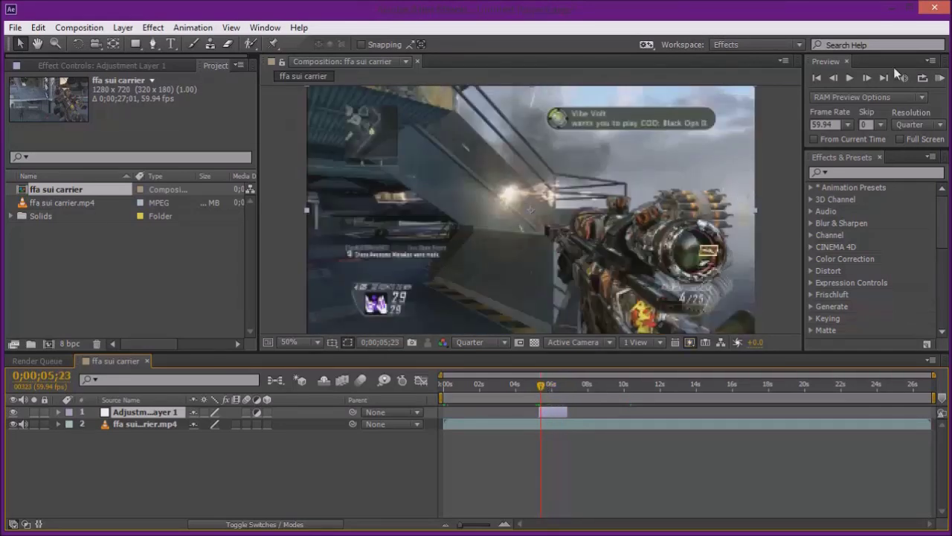
click(836, 75)
click(834, 77)
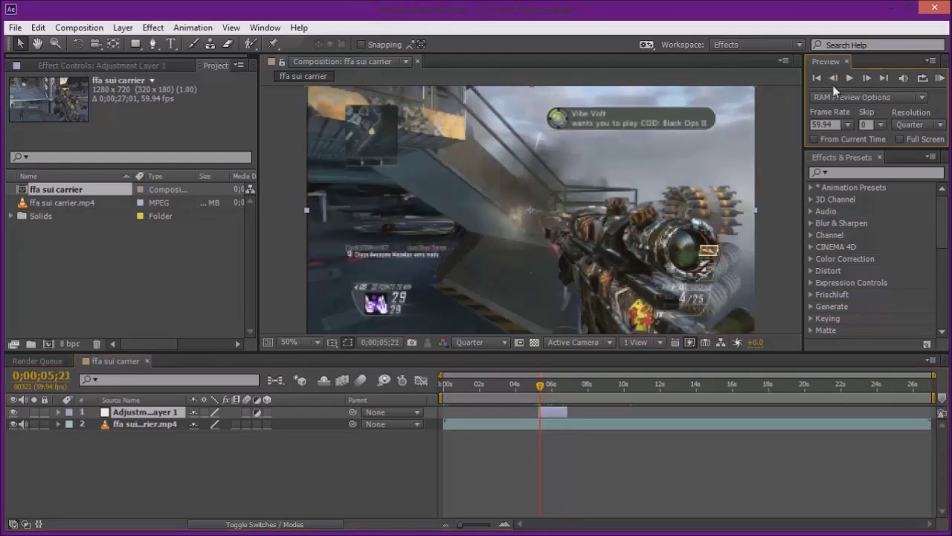
click(838, 77)
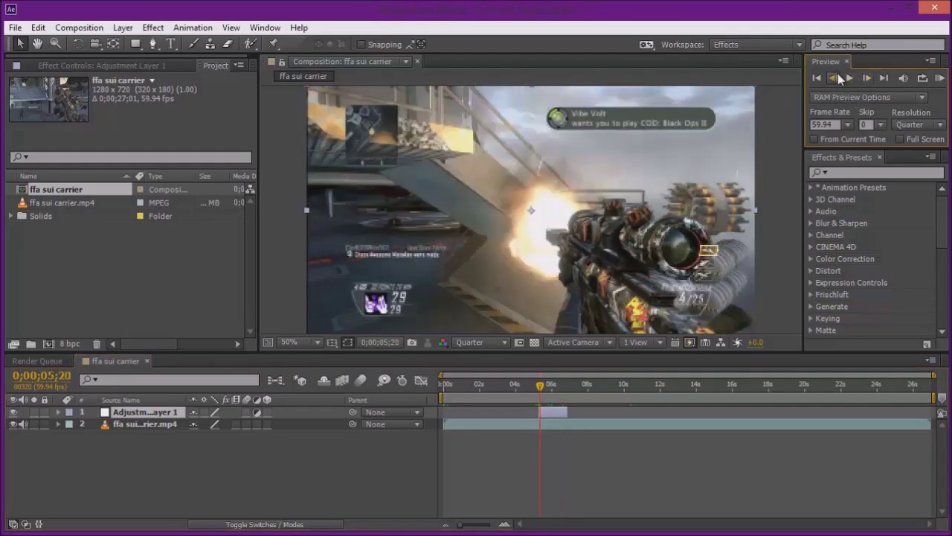
click(838, 76)
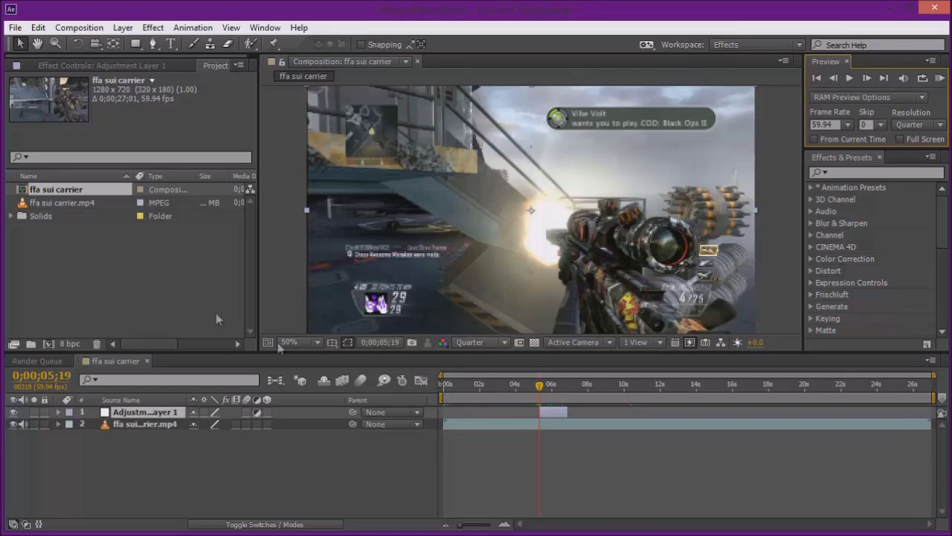
click(863, 170)
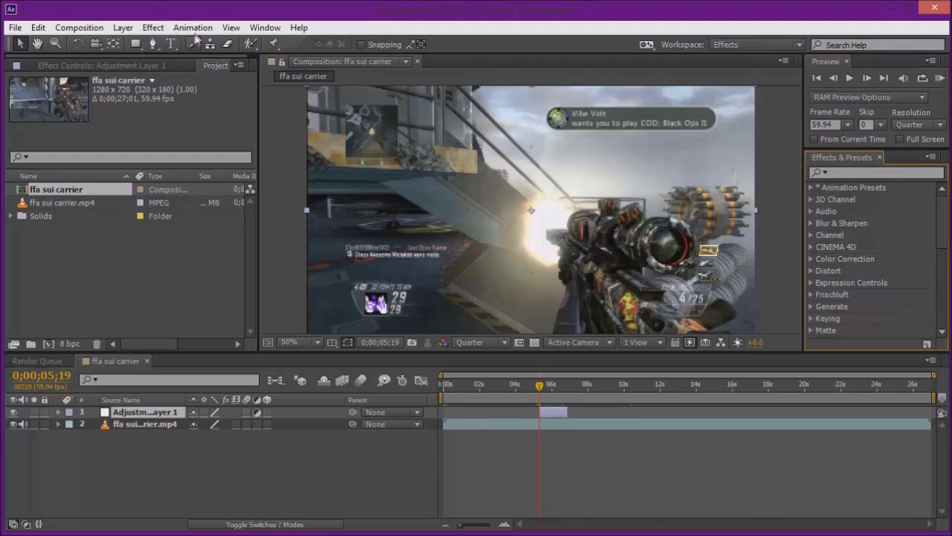
click(260, 28)
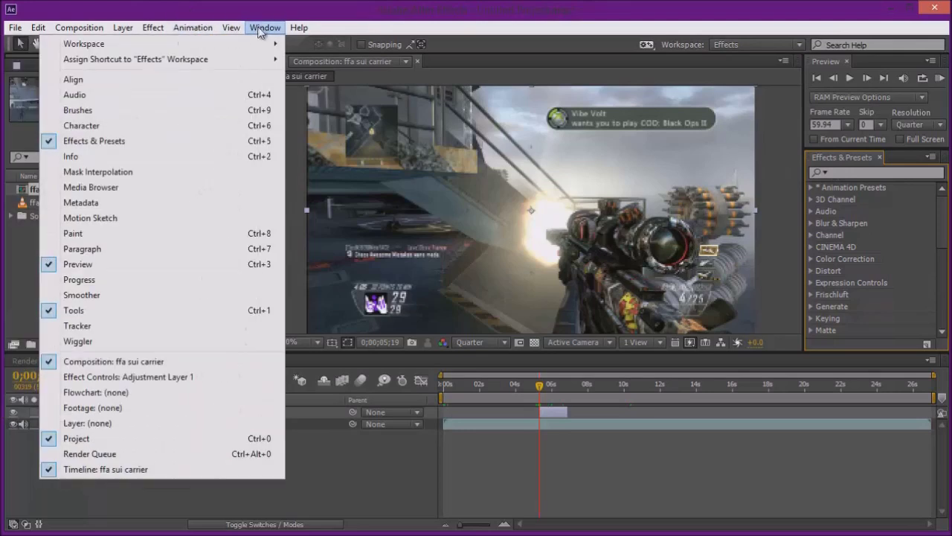
mouse_move(256, 43)
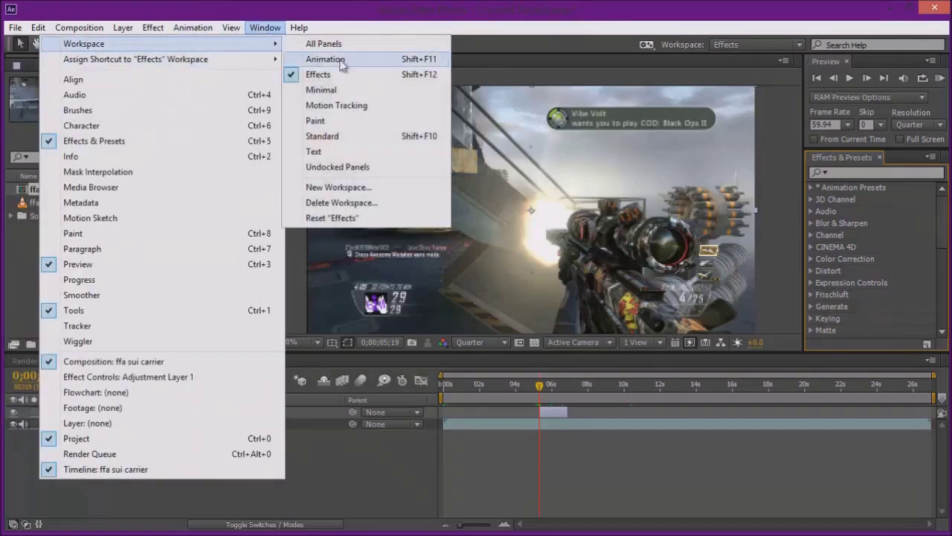
click(838, 155)
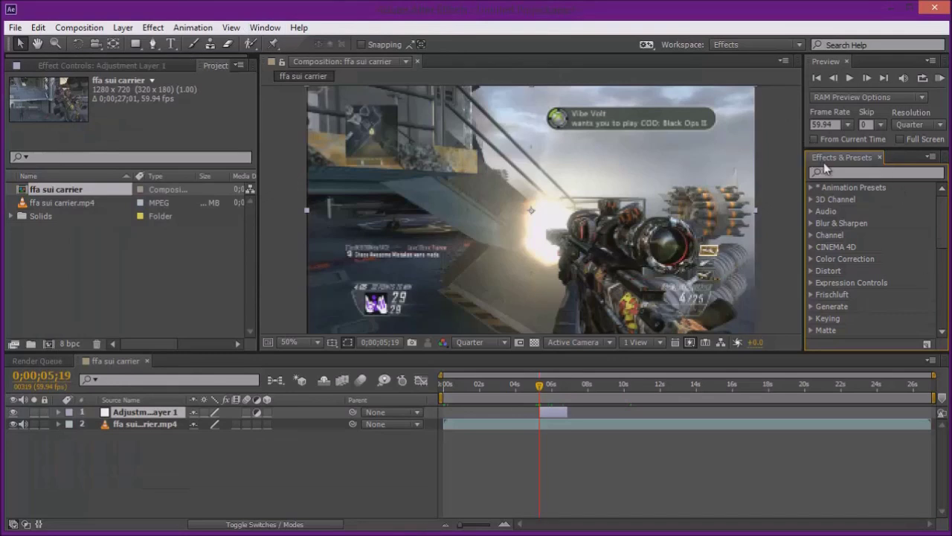
Expand the Animation Presets category in the Effects & Presets panel.
click(836, 157)
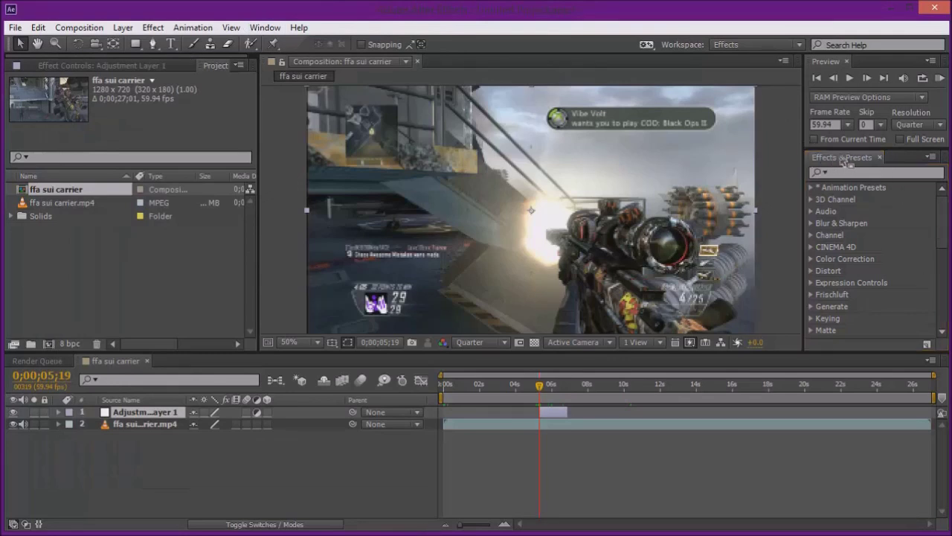
click(811, 187)
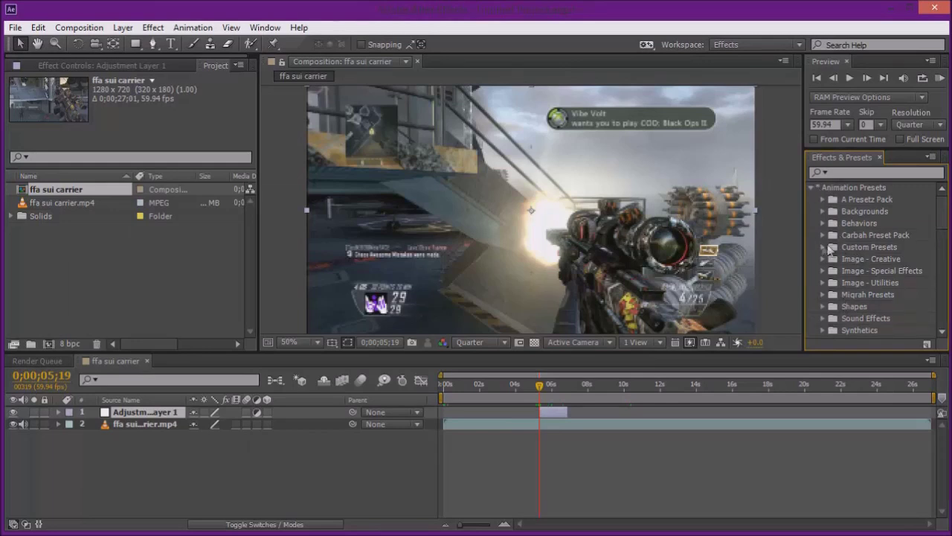
scroll(832, 260, down, 5)
scroll(833, 264, up, 3)
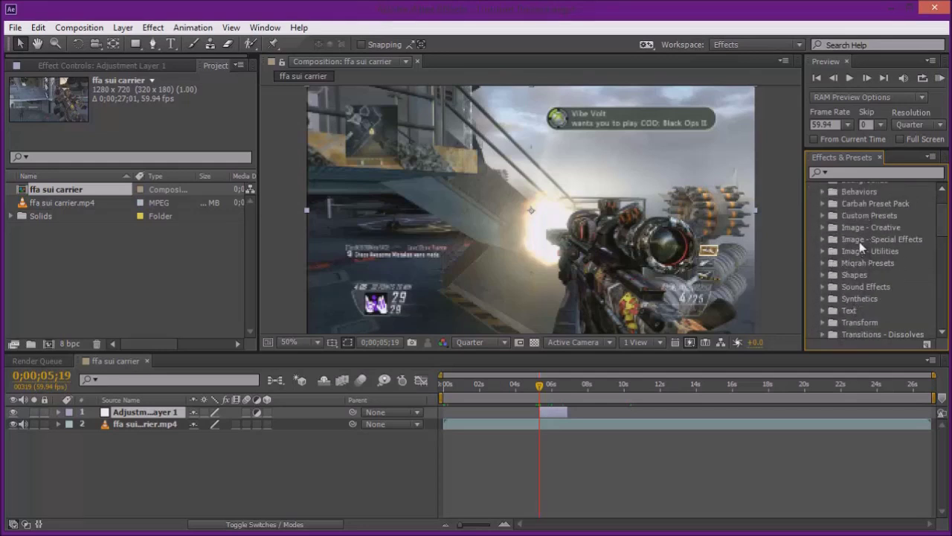
scroll(824, 291, down, 3)
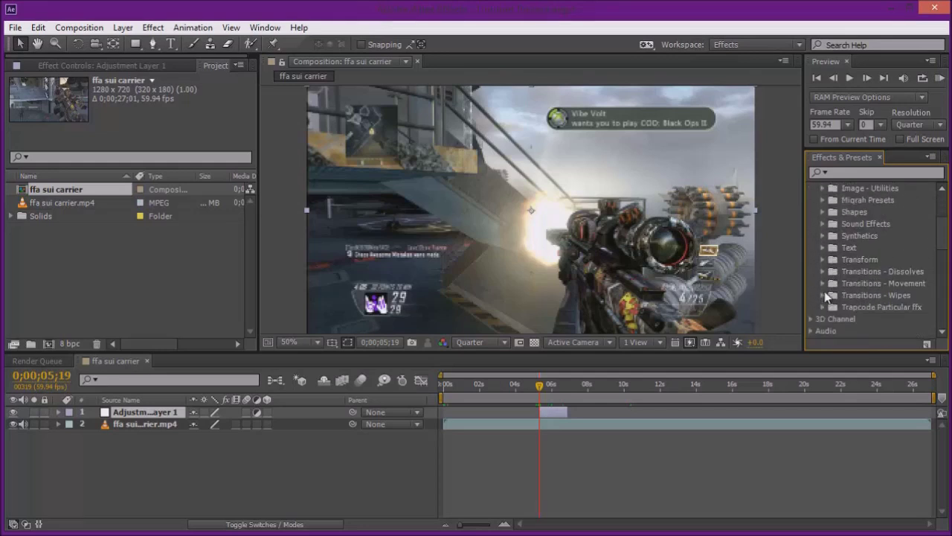
scroll(826, 288, up, 5)
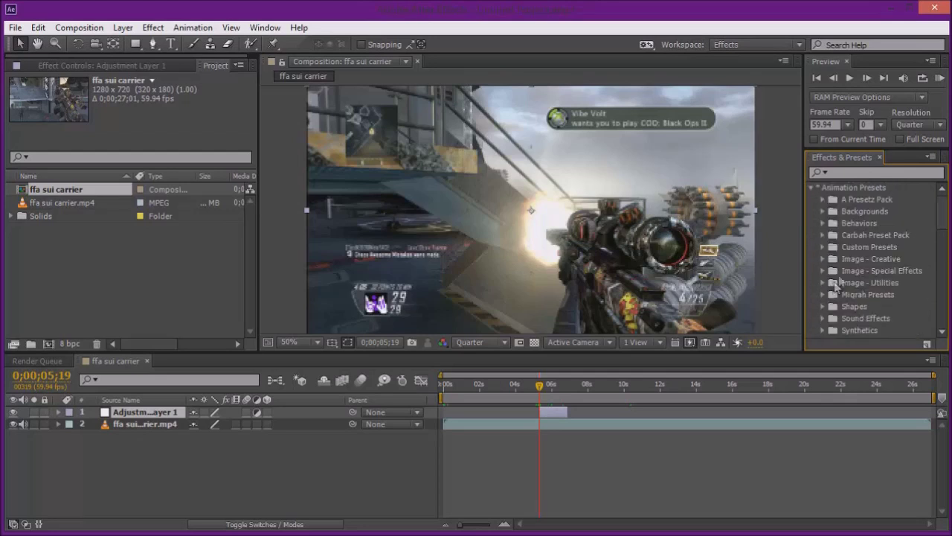
Expand Carbah Preset Pack, scroll to RGB Split, and drag it onto the adjustment layer.
click(823, 235)
scroll(833, 246, down, 3)
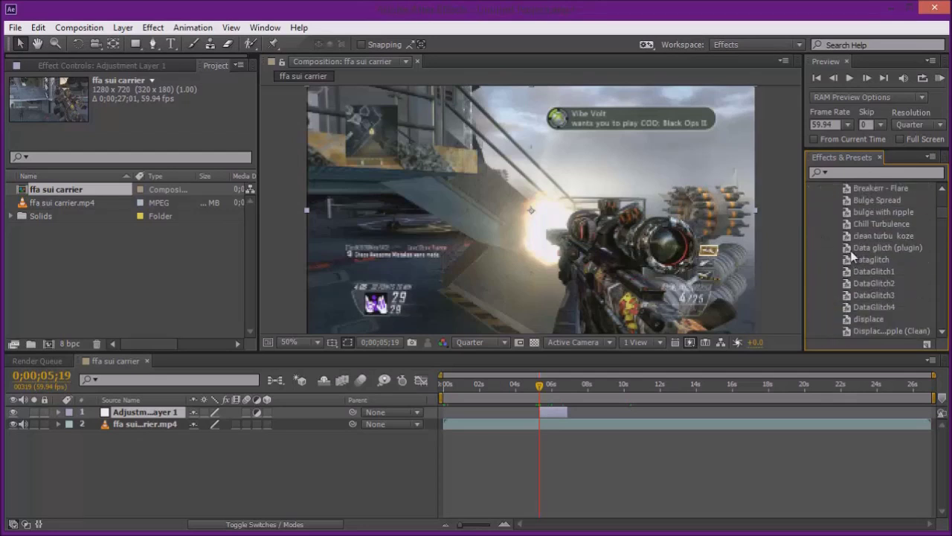
scroll(841, 249, up, 4)
scroll(848, 252, down, 1)
scroll(849, 253, down, 2)
scroll(825, 235, up, 2)
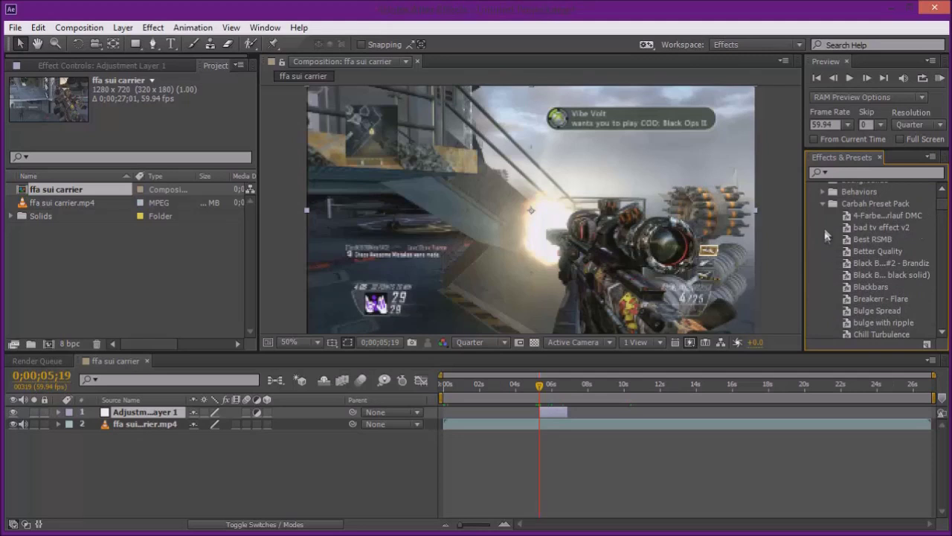
scroll(885, 260, down, 8)
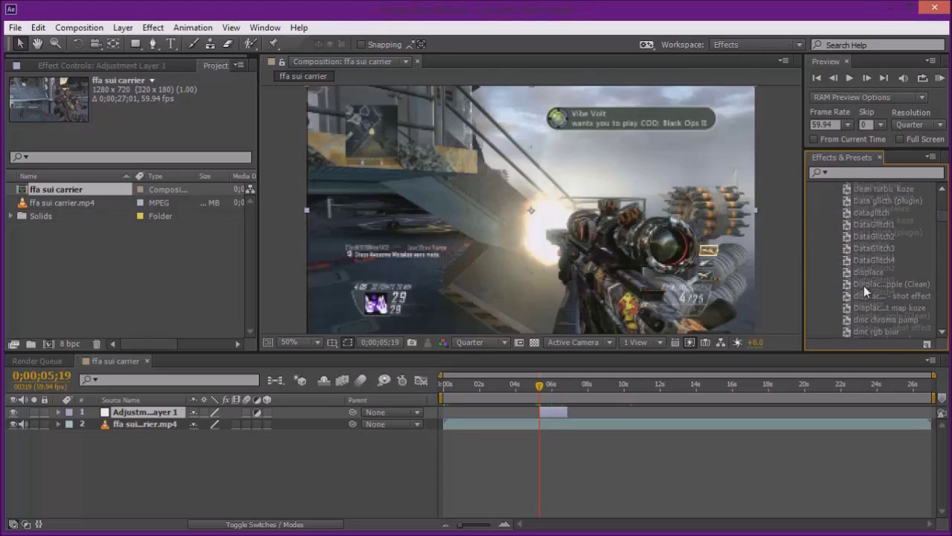
scroll(876, 272, down, 5)
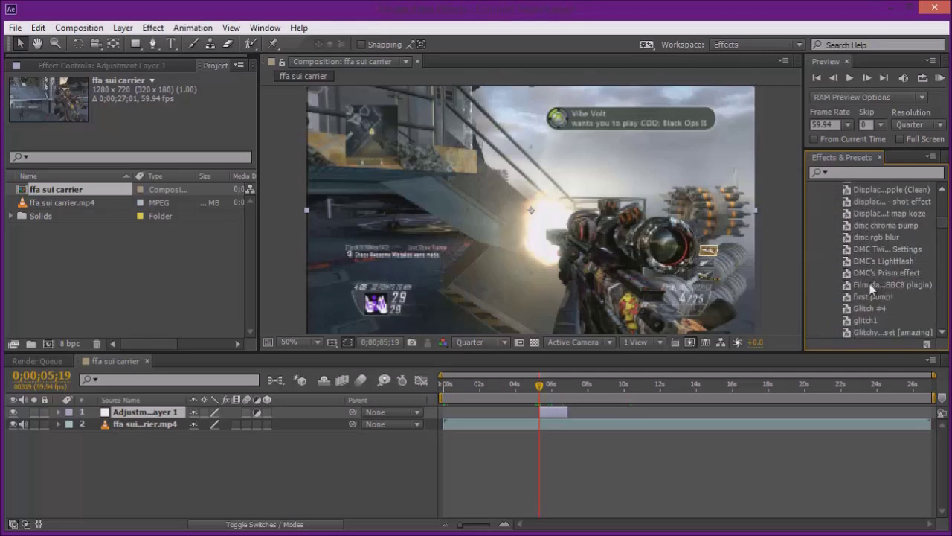
scroll(888, 269, down, 6)
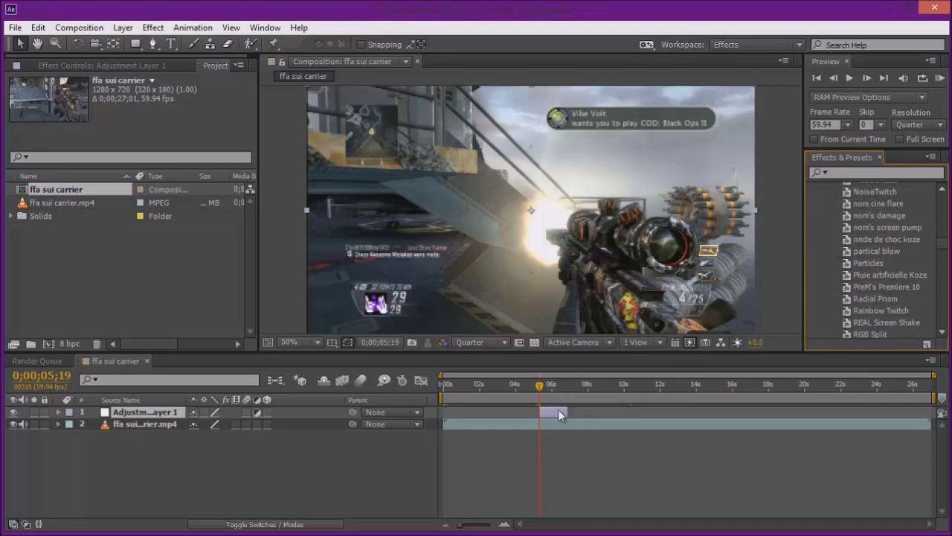
scroll(852, 321, down, 2)
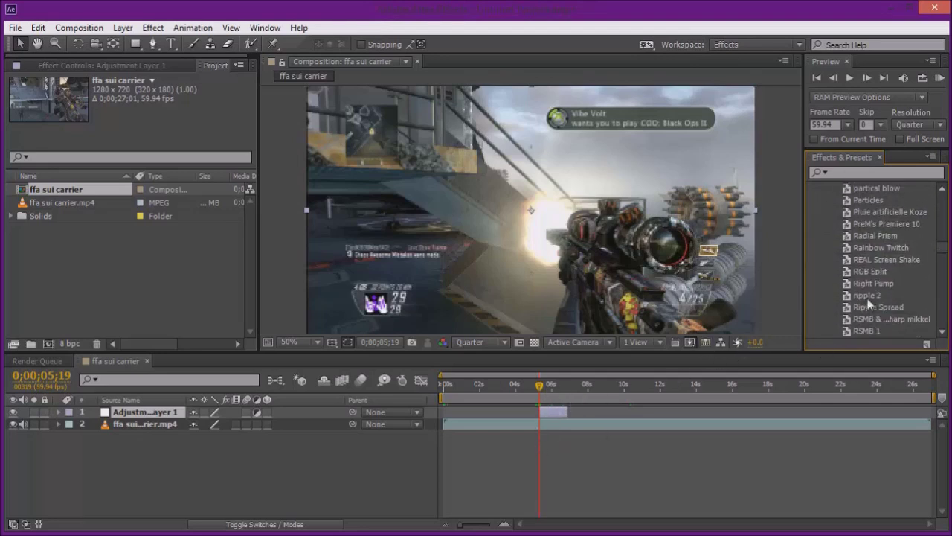
drag(868, 271, 550, 395)
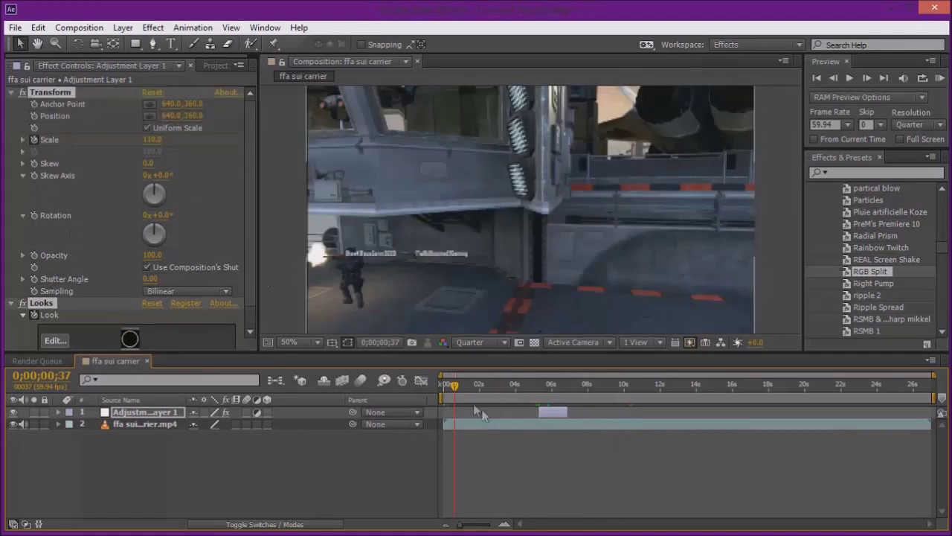
Set the work area to roughly 04s–11s, play a preview, then stop it near 05s.
drag(934, 397, 575, 398)
drag(514, 398, 587, 397)
click(938, 78)
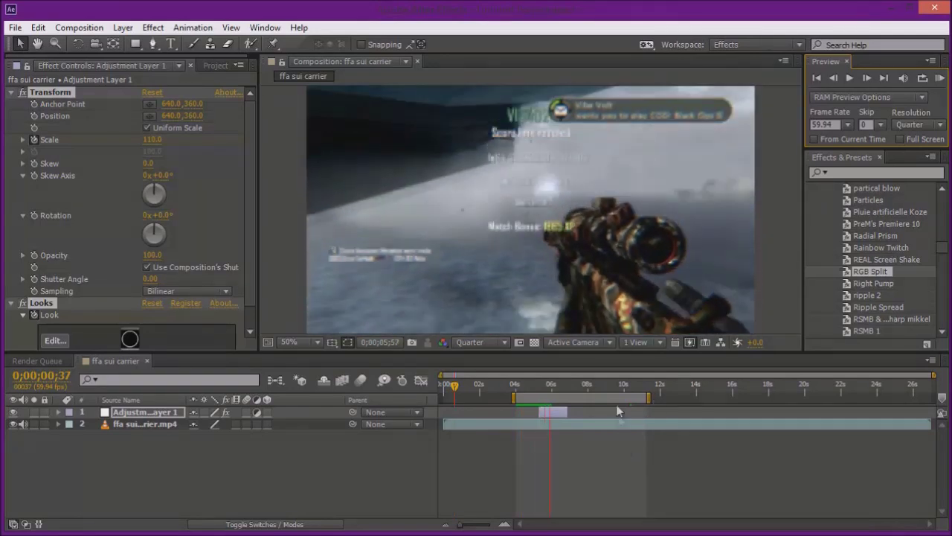
click(548, 384)
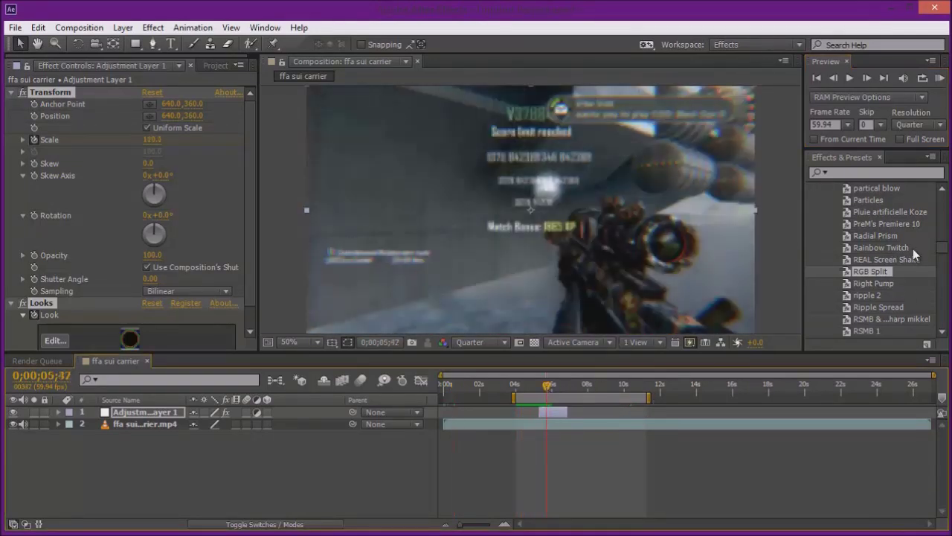
scroll(903, 260, down, 4)
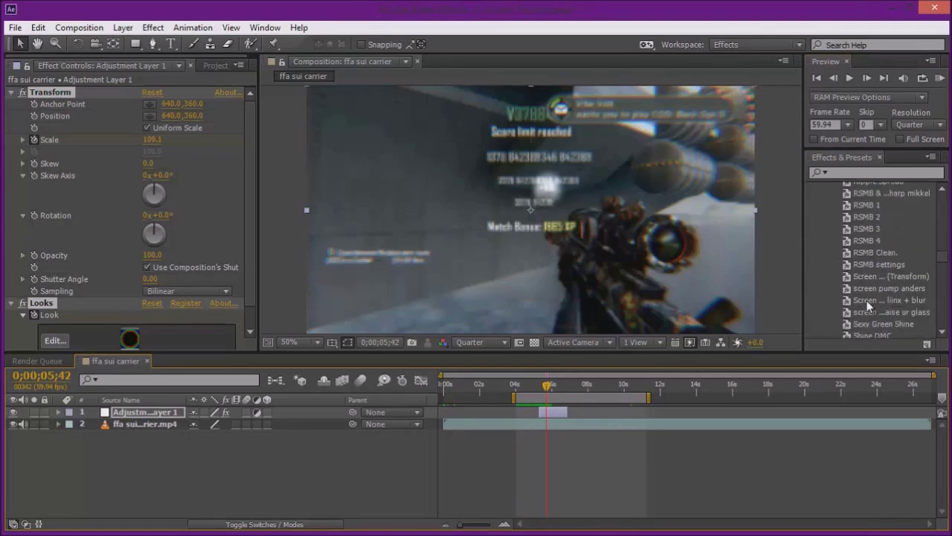
scroll(882, 303, down, 4)
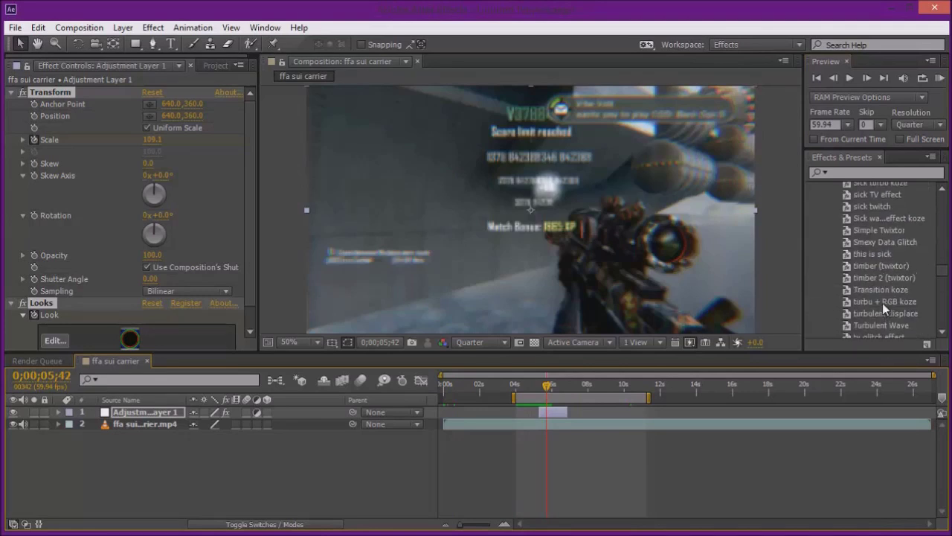
scroll(881, 301, up, 10)
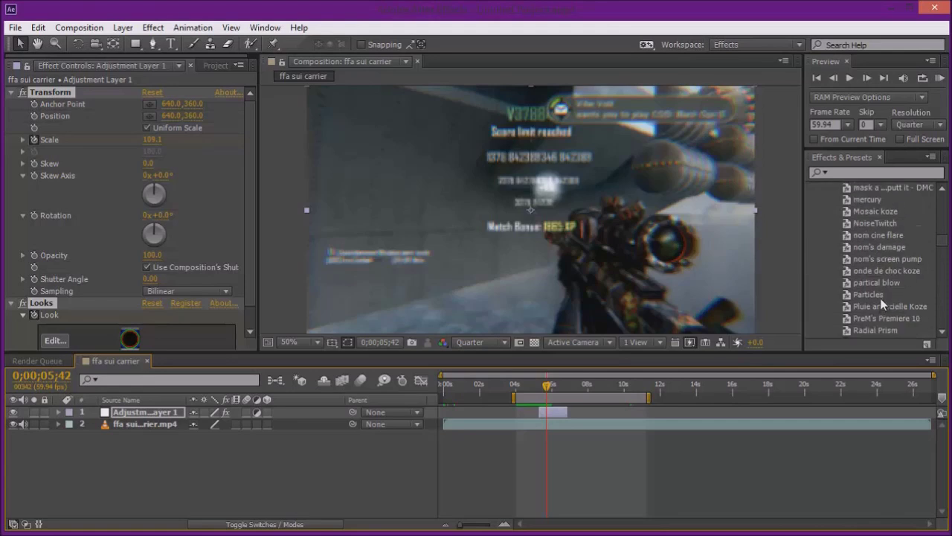
scroll(80, 204, down, 1)
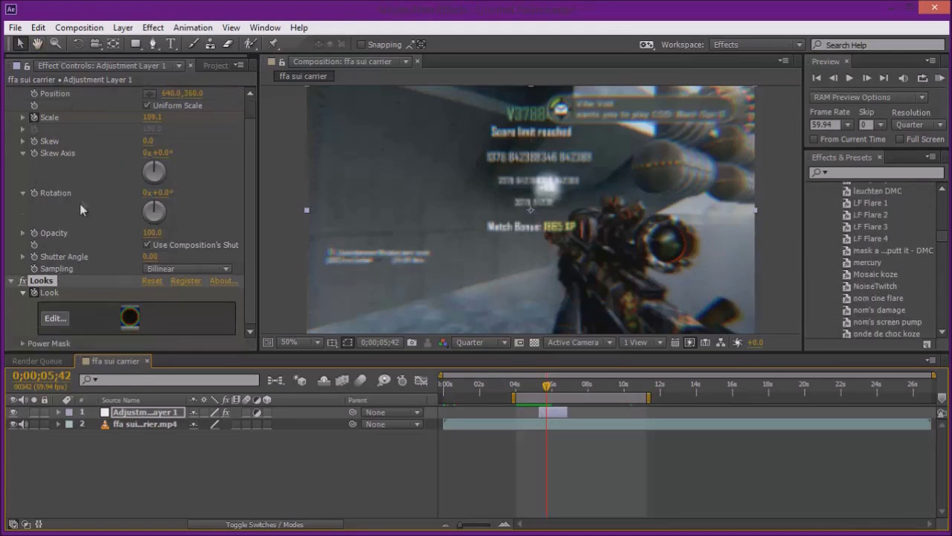
scroll(83, 202, up, 1)
scroll(871, 276, up, 3)
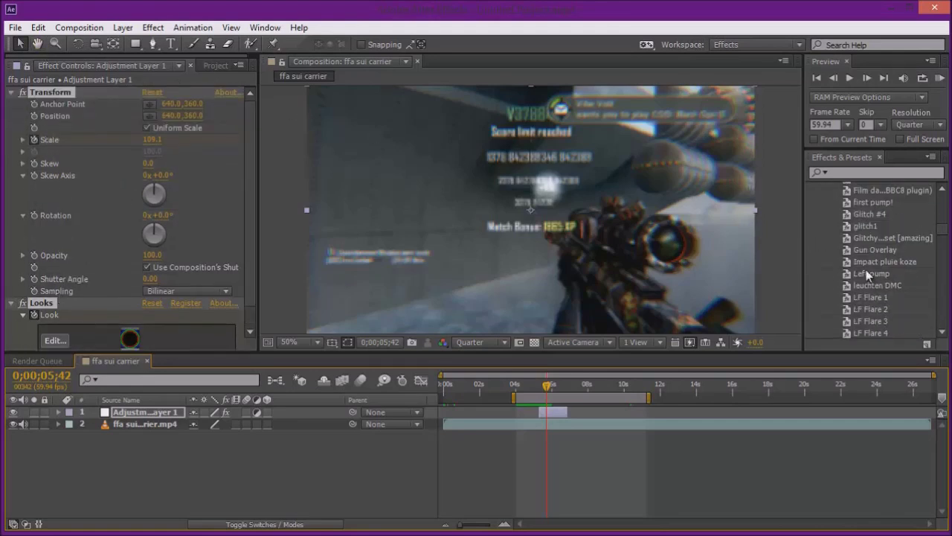
scroll(868, 227, up, 2)
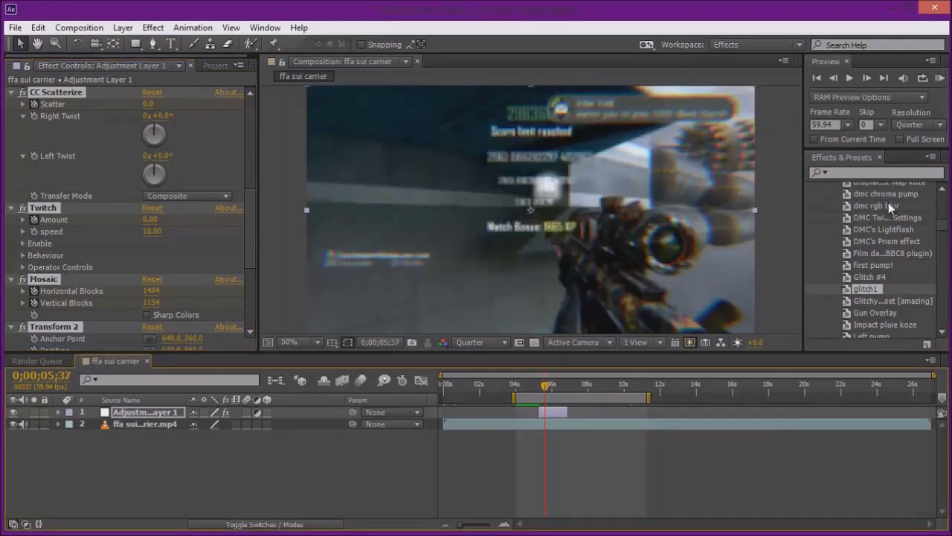
scroll(864, 281, up, 2)
scroll(866, 277, up, 5)
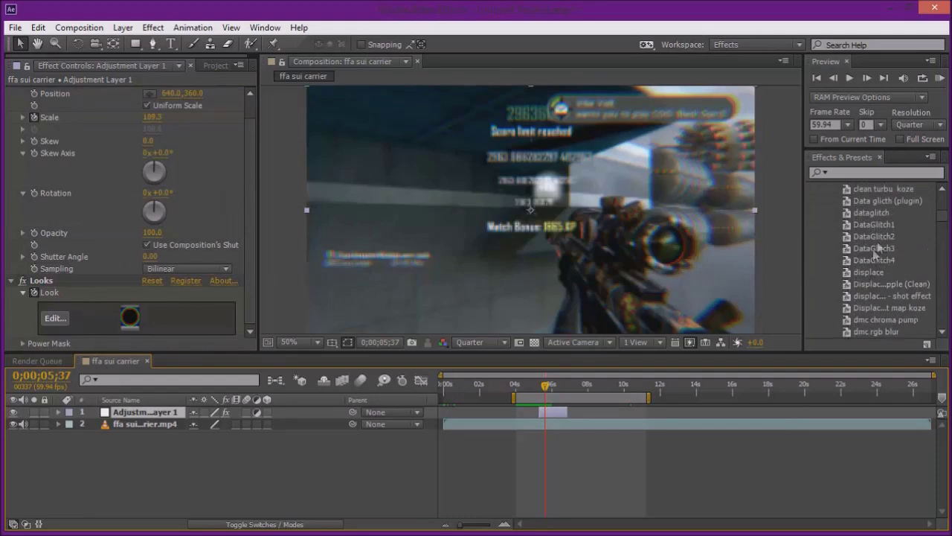
Search 'rgb' in Effects & Presets, drag RGB Twitch Shot onto Adjustment Layer 1, and preview.
click(870, 171)
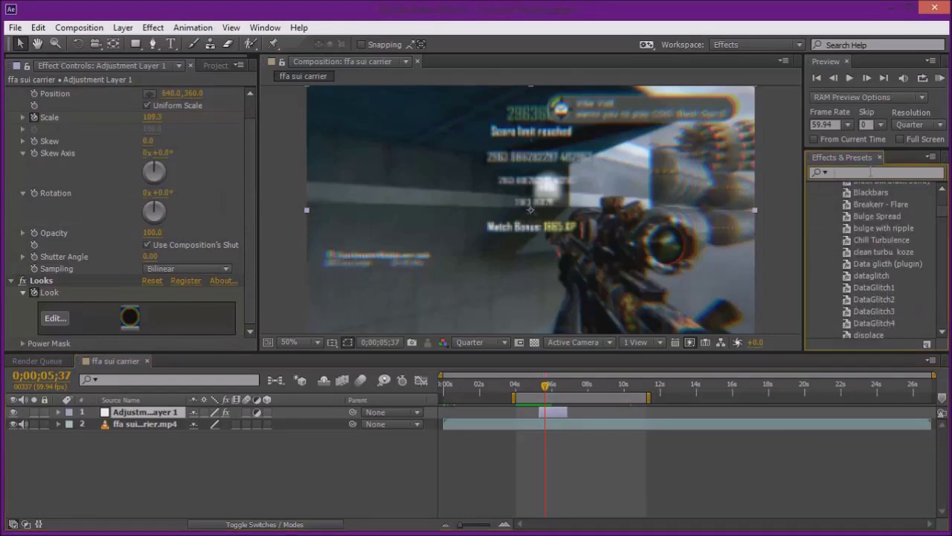
text(rgb)
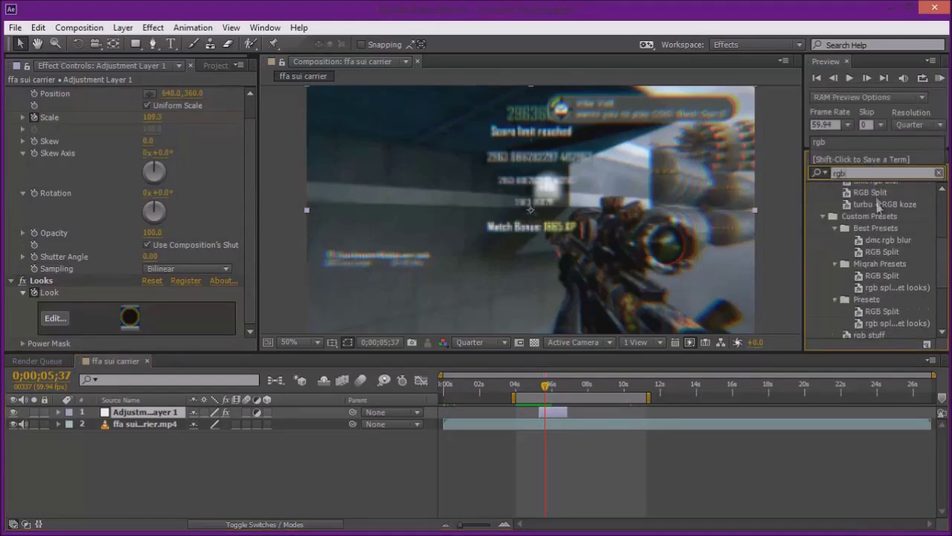
scroll(868, 306, up, 3)
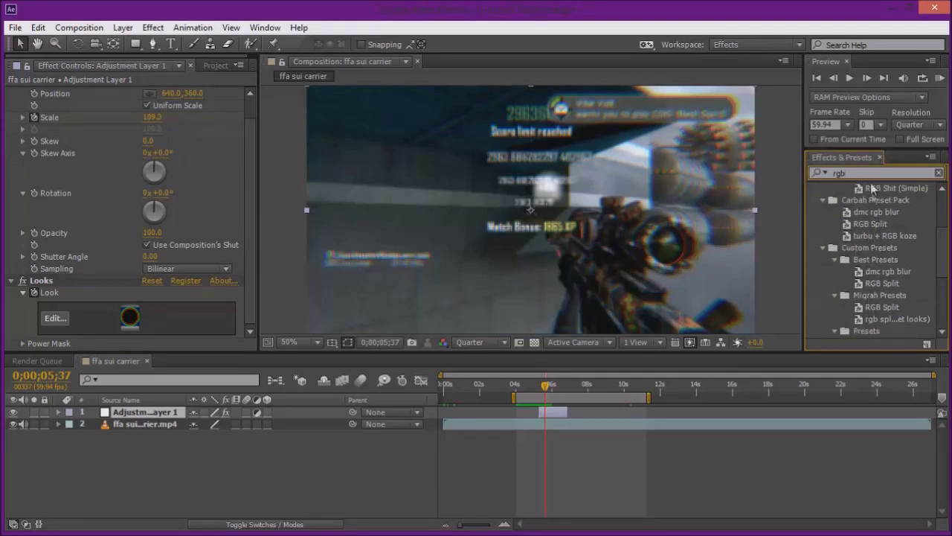
scroll(875, 284, up, 4)
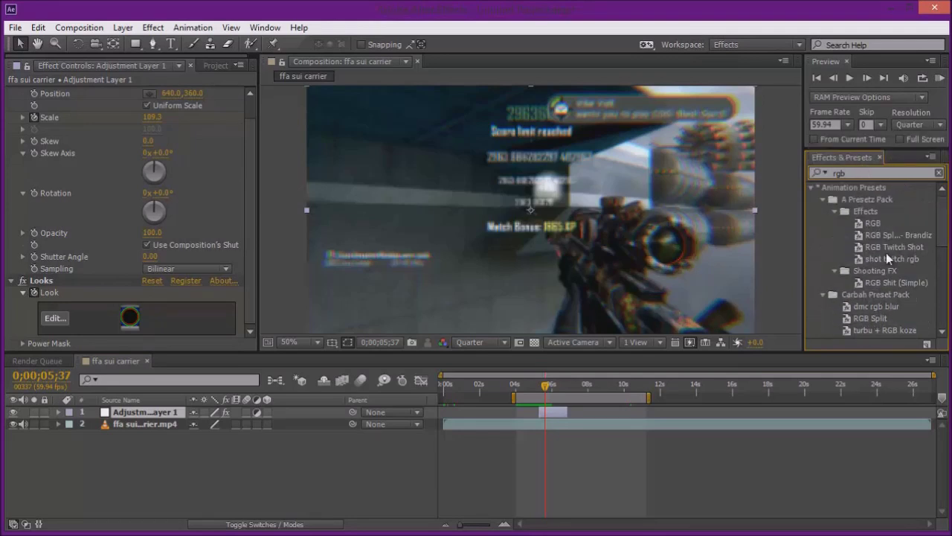
drag(892, 247, 541, 386)
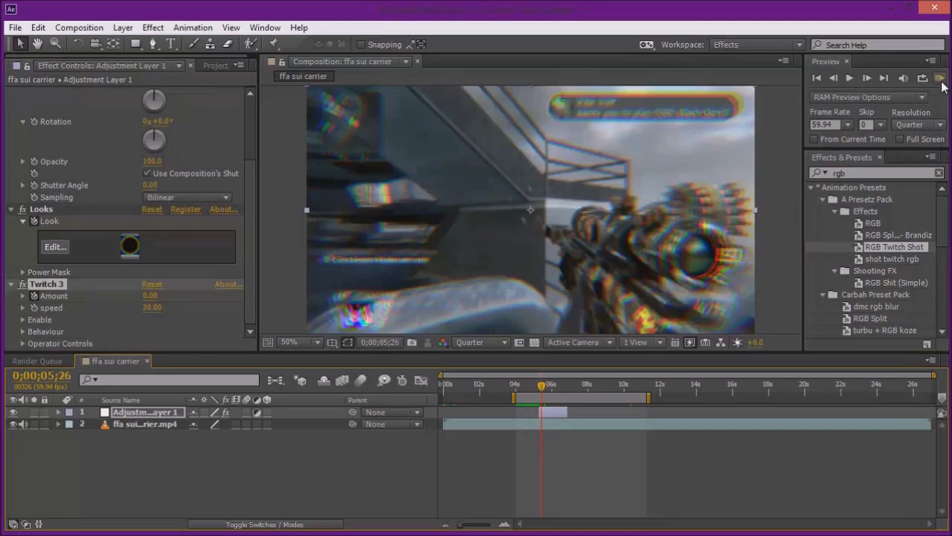
click(940, 78)
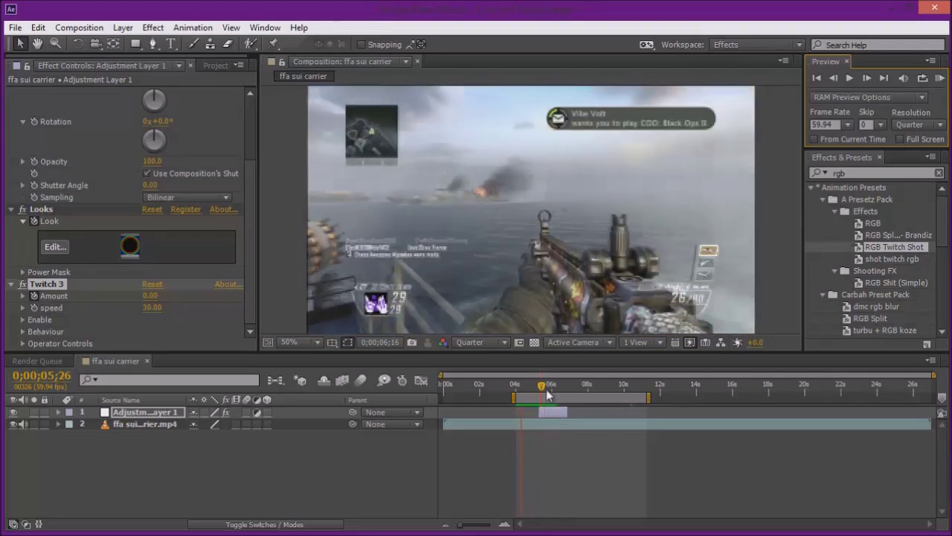
Stop the twitch preview and zoom the composition view out and back in.
key(space)
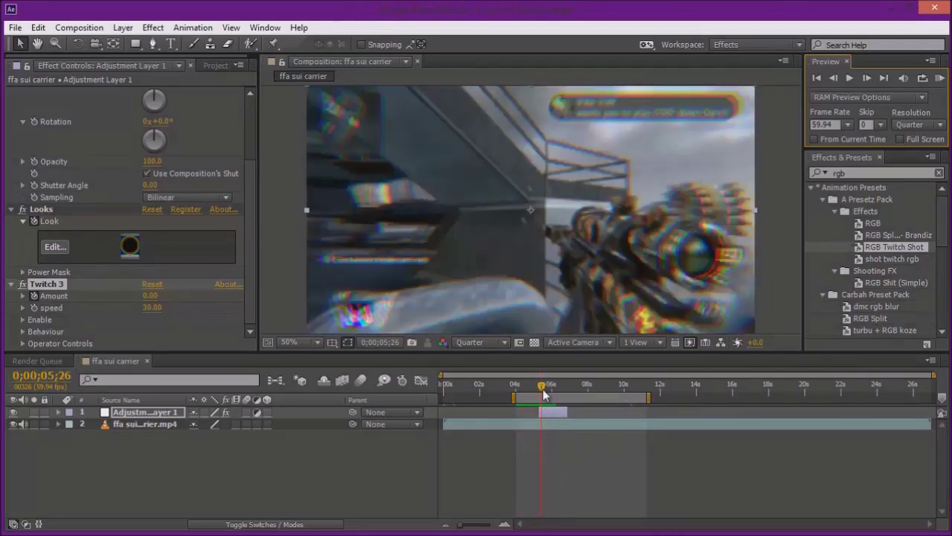
key(comma)
scroll(82, 248, up, 4)
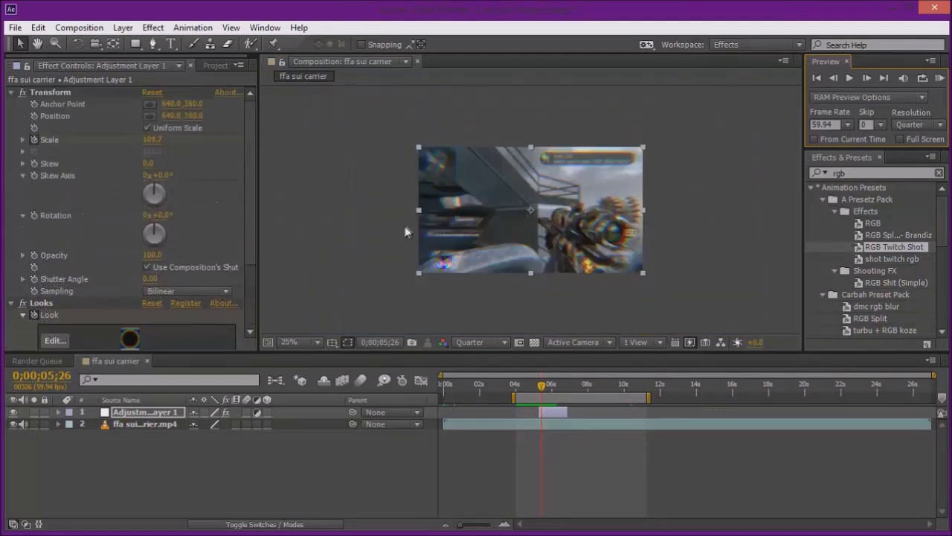
key(period)
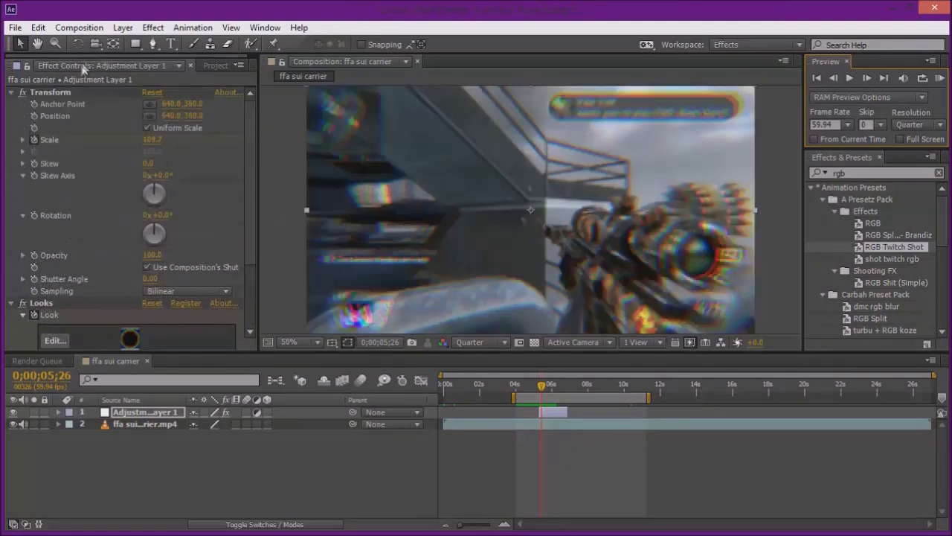
click(24, 67)
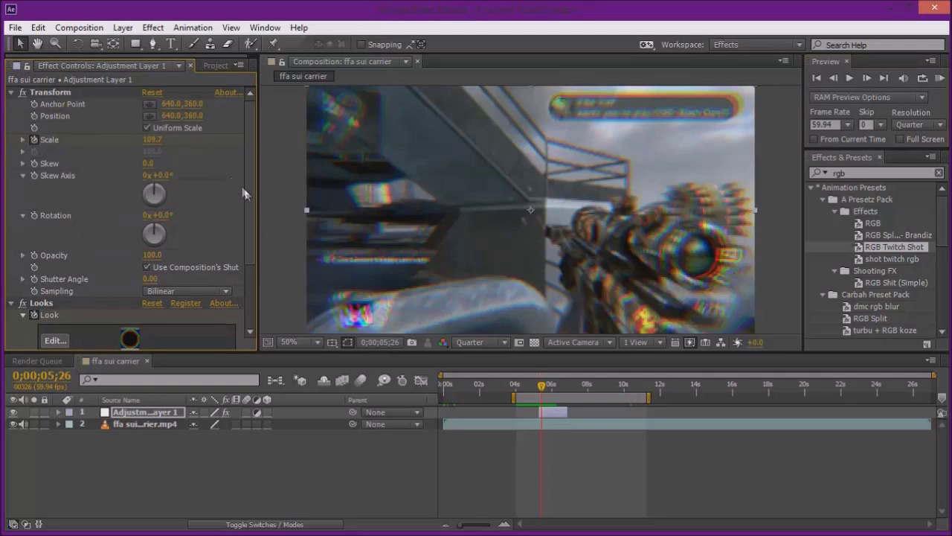
scroll(245, 193, down, 2)
scroll(246, 193, up, 2)
Scrub Adjustment Layer 1's clip, then duplicate its Transform effect as Transform 2.
click(139, 426)
key(ctrl+Up)
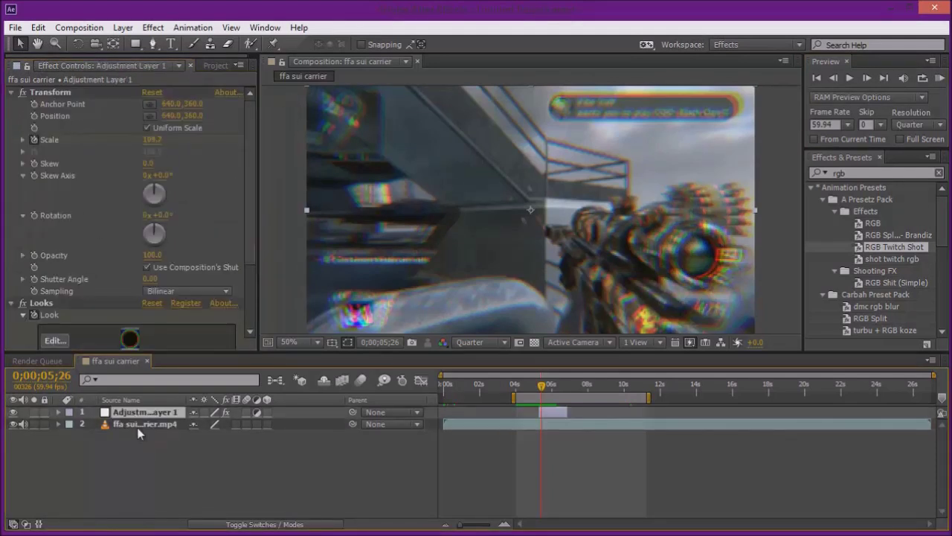
click(136, 426)
key(ctrl+Up)
scroll(42, 199, down, 3)
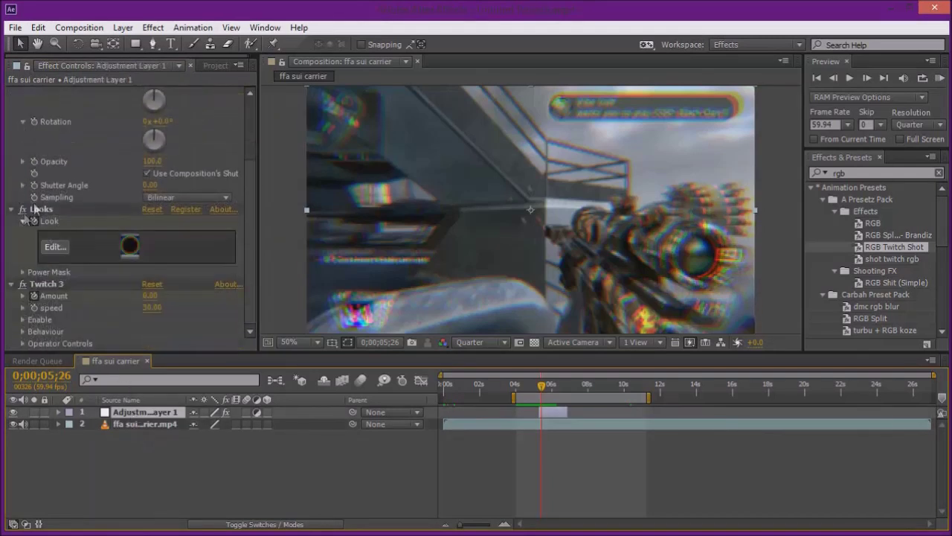
scroll(41, 199, up, 3)
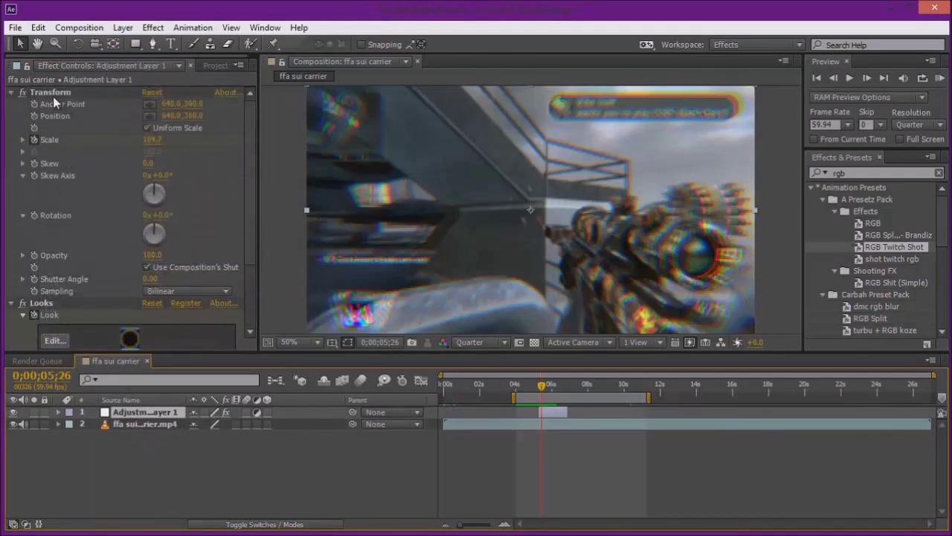
click(55, 104)
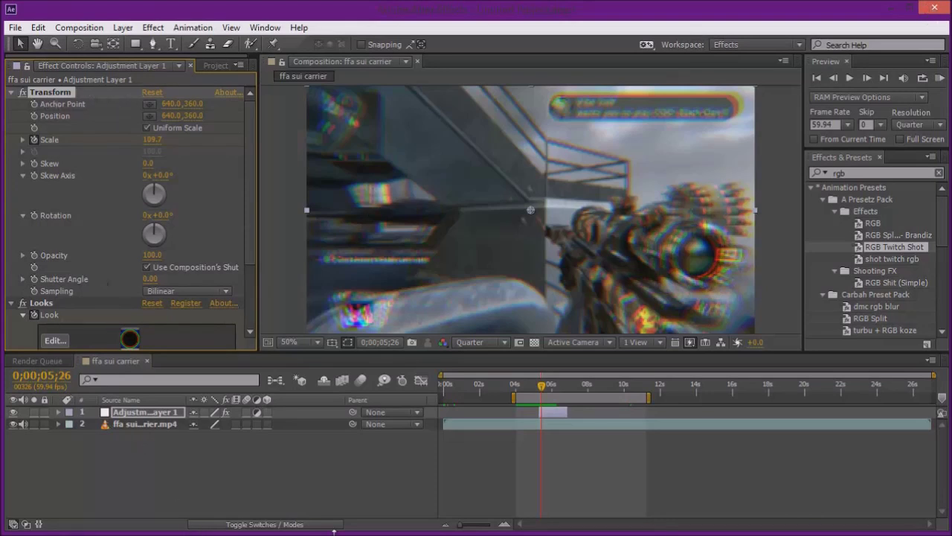
drag(542, 388, 548, 415)
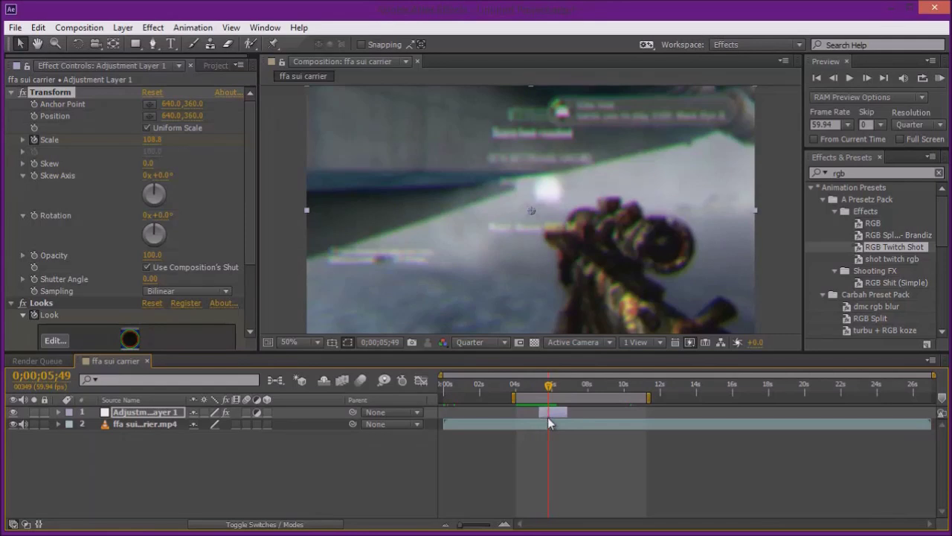
key(ctrl+d)
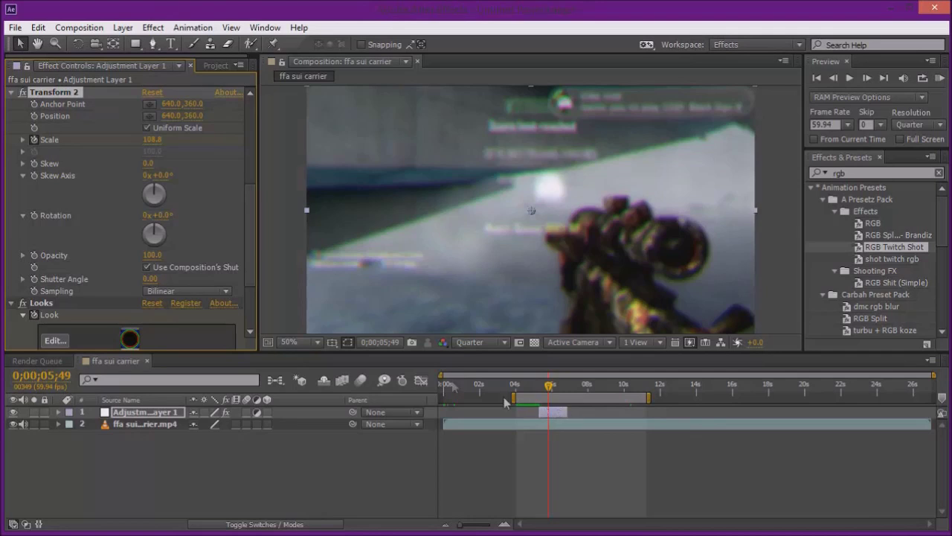
Duplicate Adjustment Layer 1 and delete both Transform effects from the copy.
click(140, 413)
key(ctrl+d)
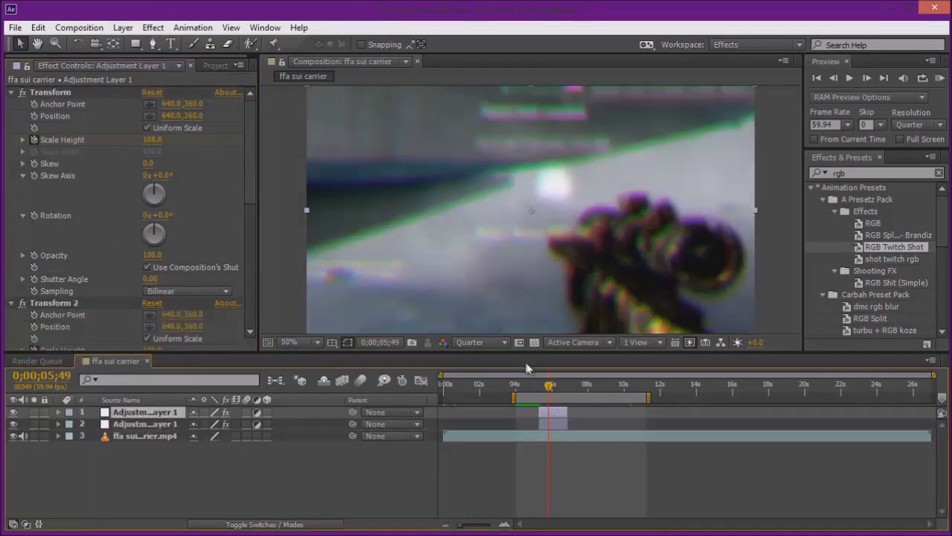
click(43, 94)
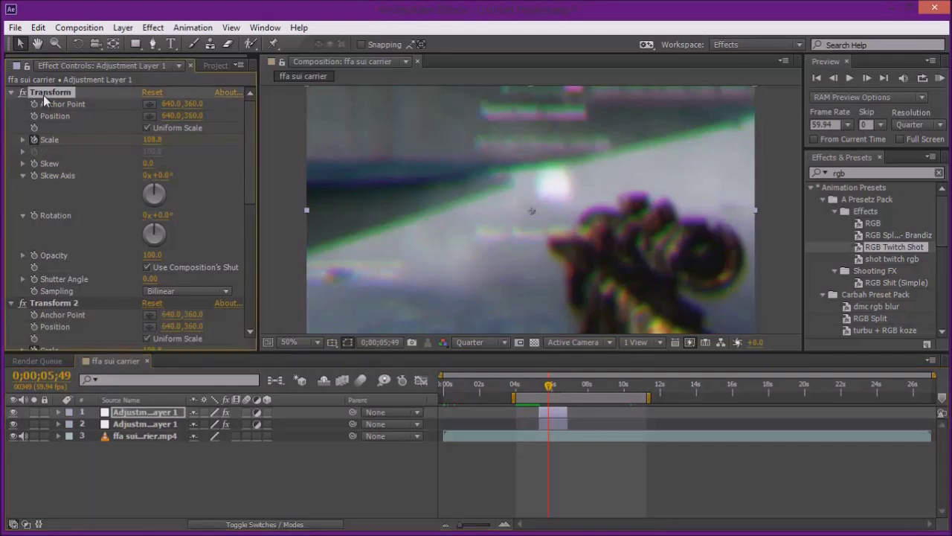
key(ctrl+a)
key(Delete)
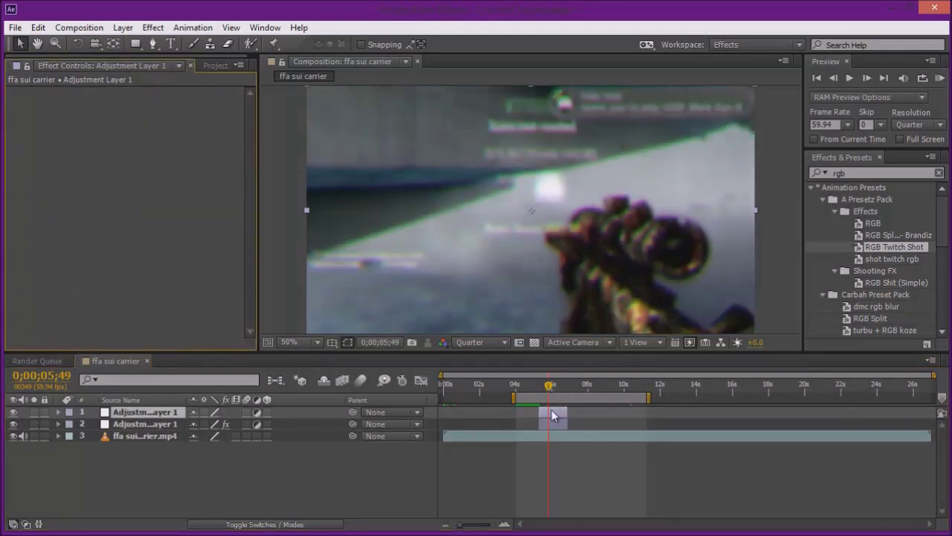
Stagger adjustment layer copies to about 6.5s and 13.5s, then preview the result.
drag(551, 410, 659, 415)
key(ctrl+v)
key(ctrl+v)
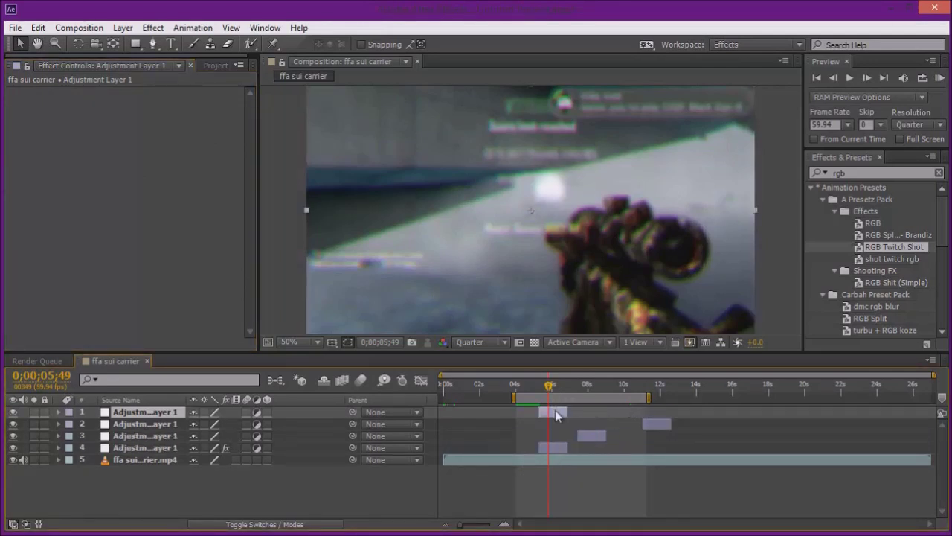
drag(555, 415, 691, 423)
click(939, 78)
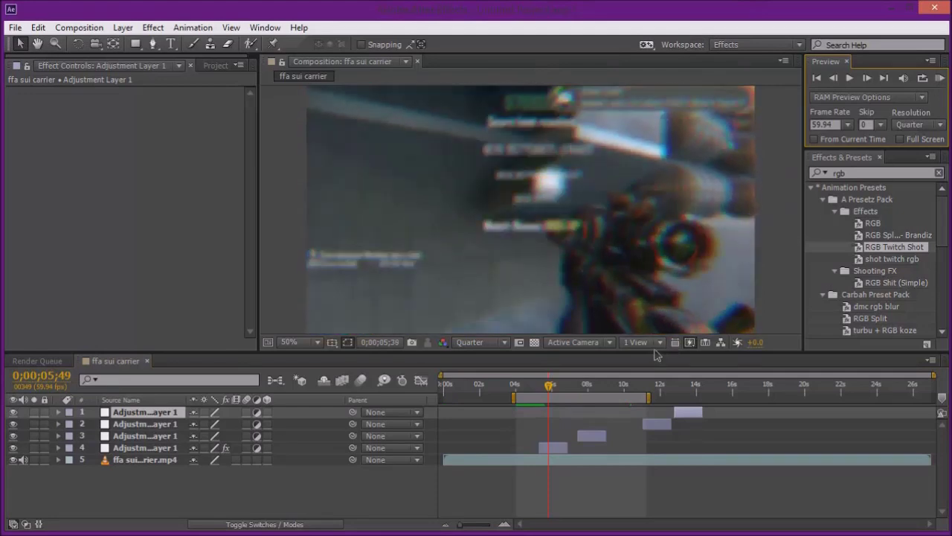